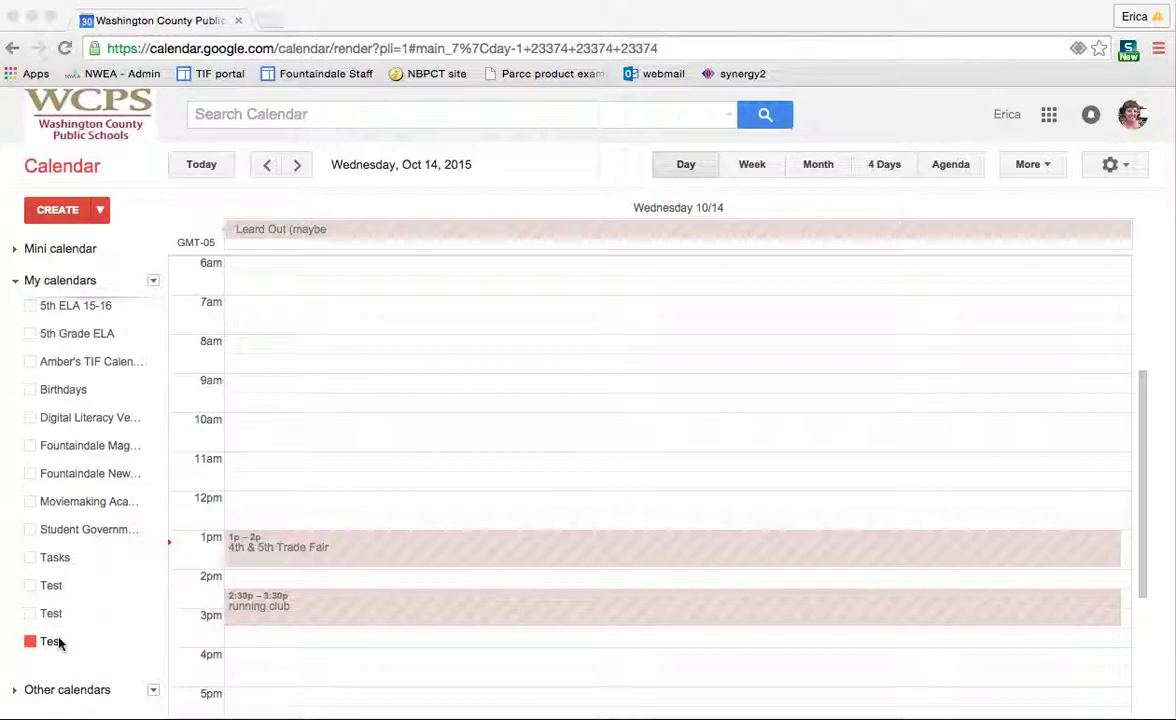
Step: Open the Calendar settings page for the Test calendar
click(92, 641)
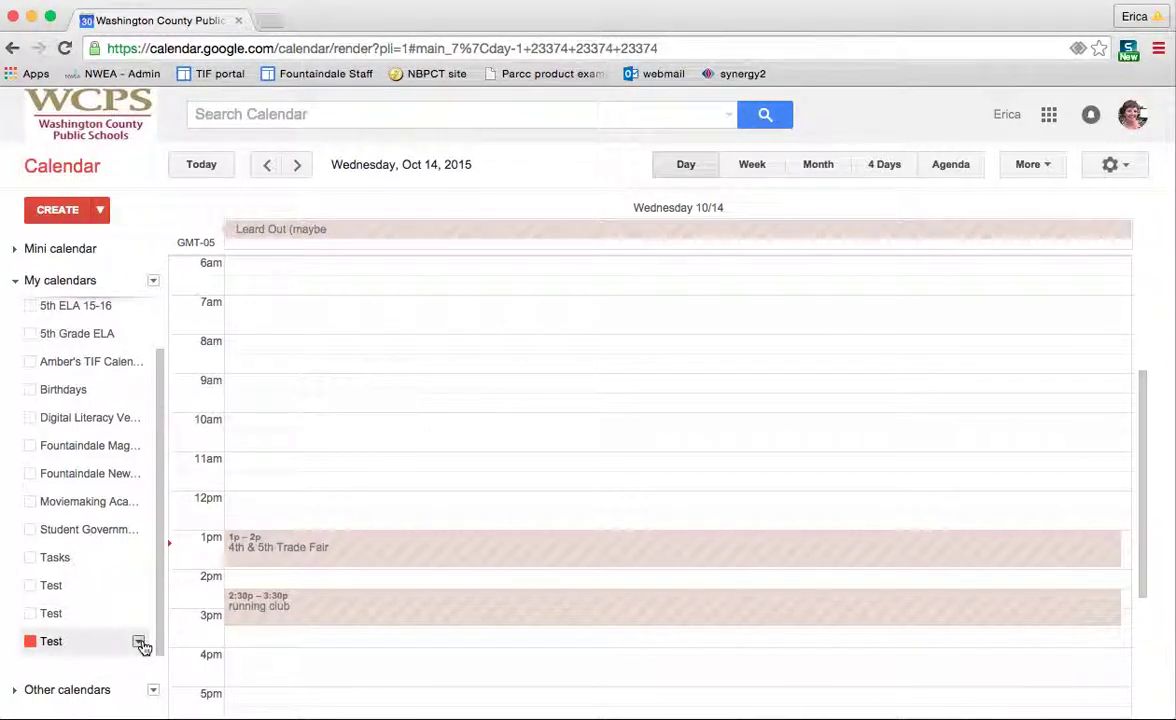
click(139, 642)
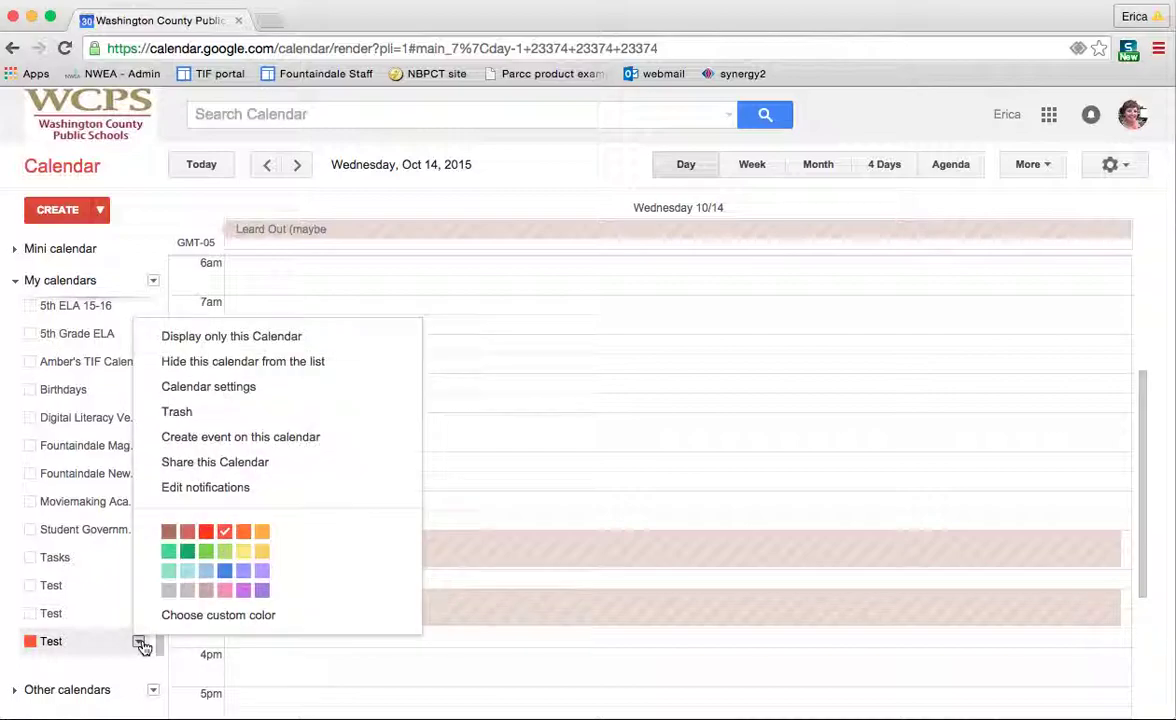
click(235, 388)
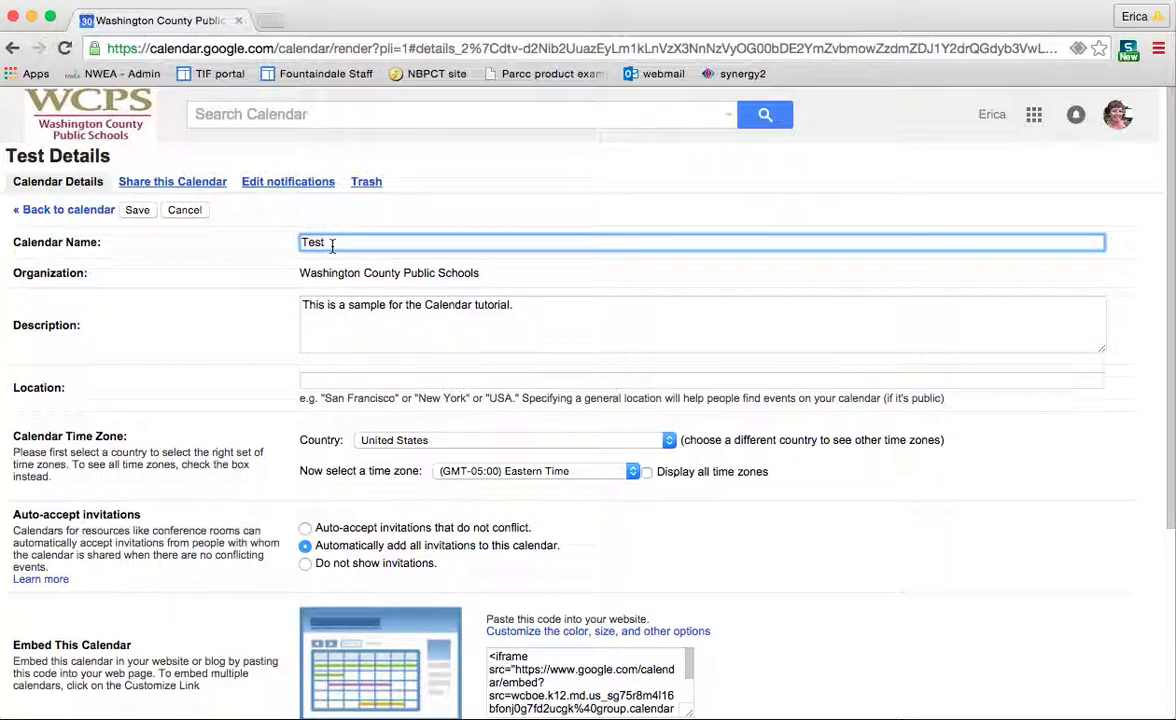
Step: Replace the calendar name 'Test' with 'Google Calendar Tutorial'
drag(355, 241, 300, 242)
key(BackSpace)
text(Google Calendar T)
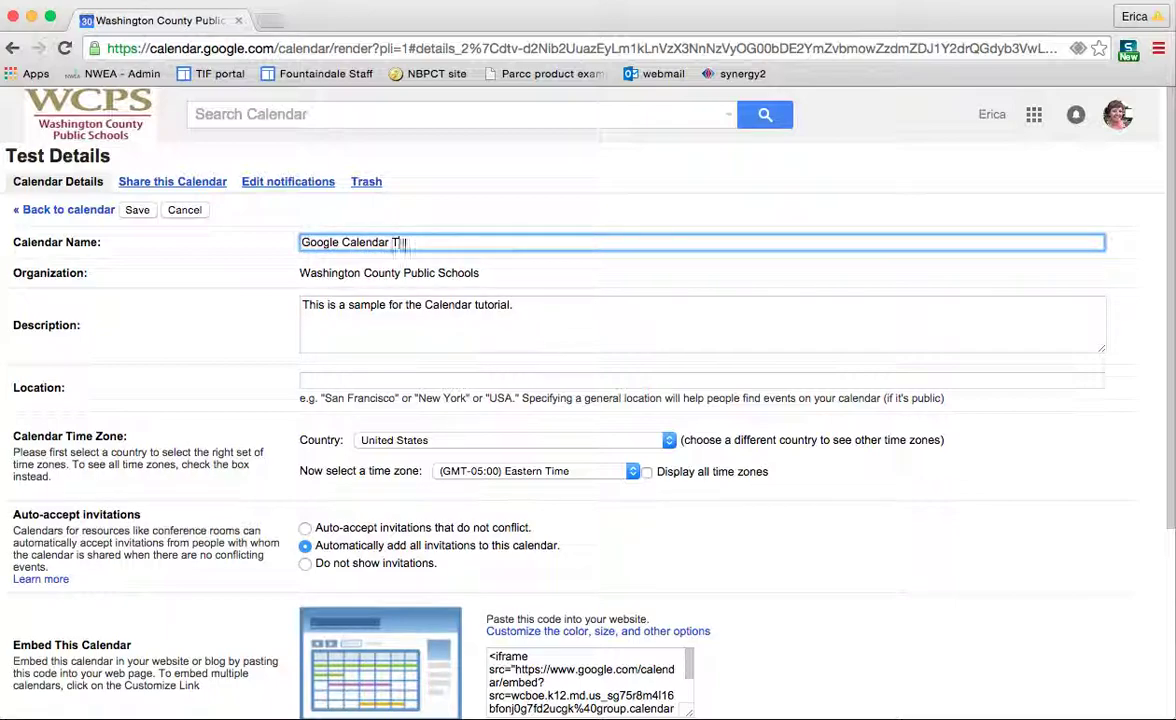
text(utorial)
click(437, 336)
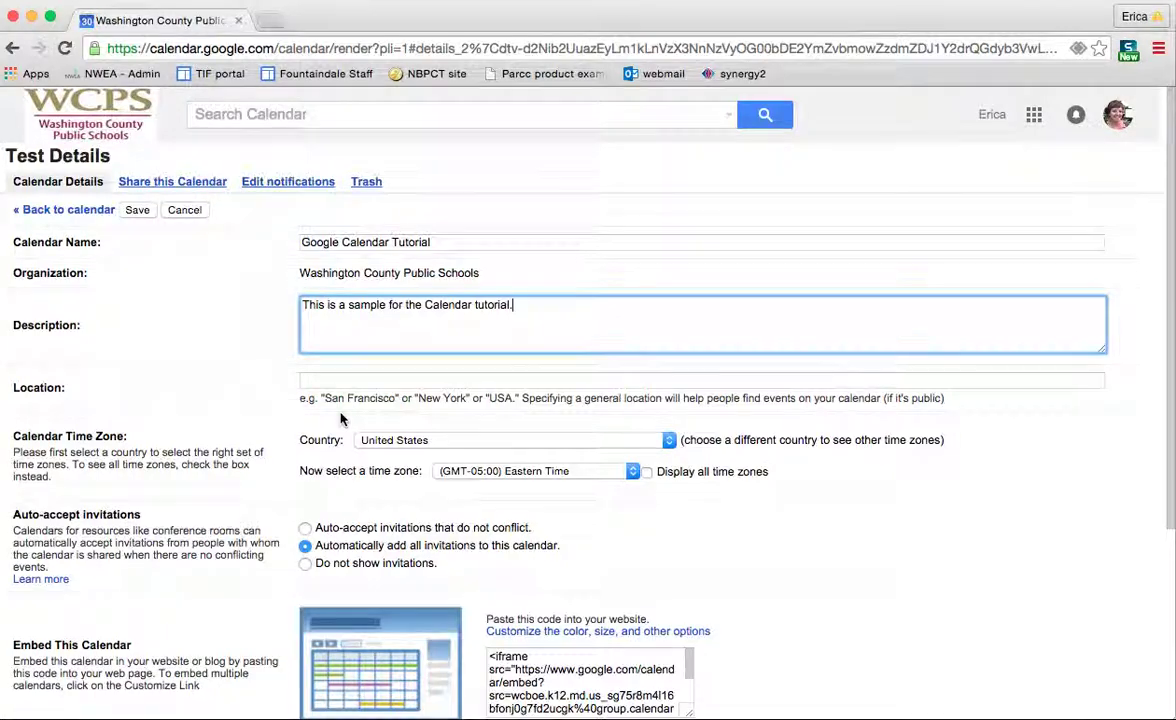
scroll(341, 420, down, 3)
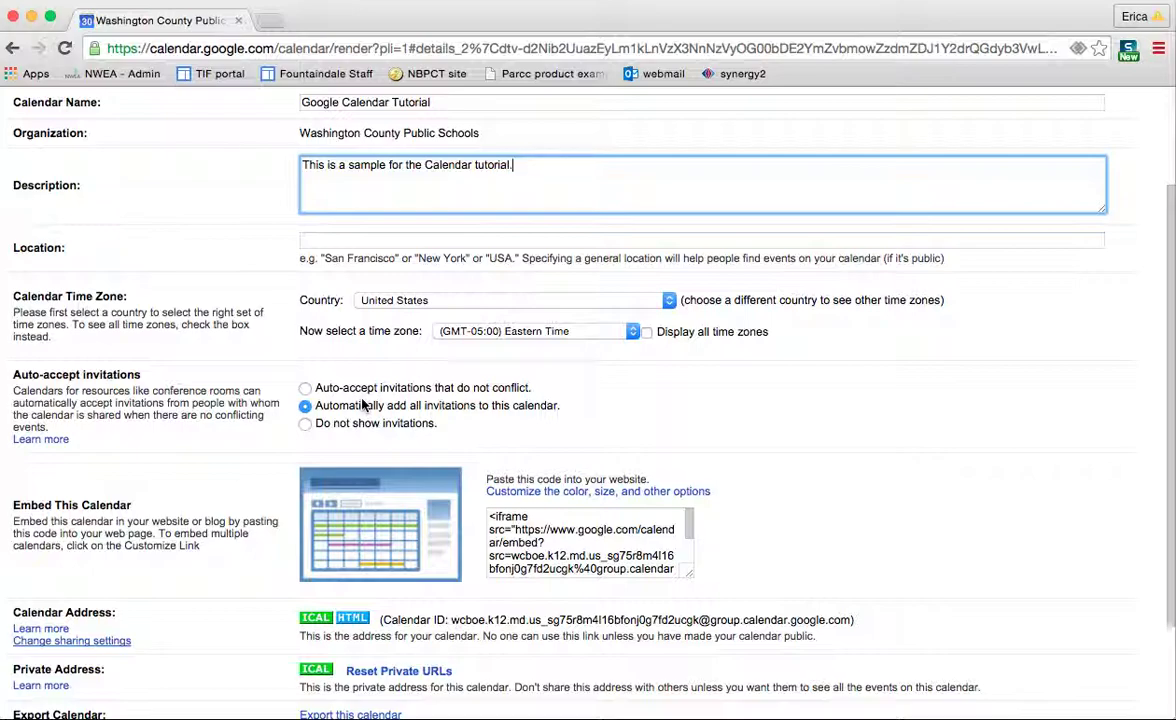
Step: Look over the embed code, then save the Google Calendar Tutorial details and return to day view
scroll(410, 455, down, 3)
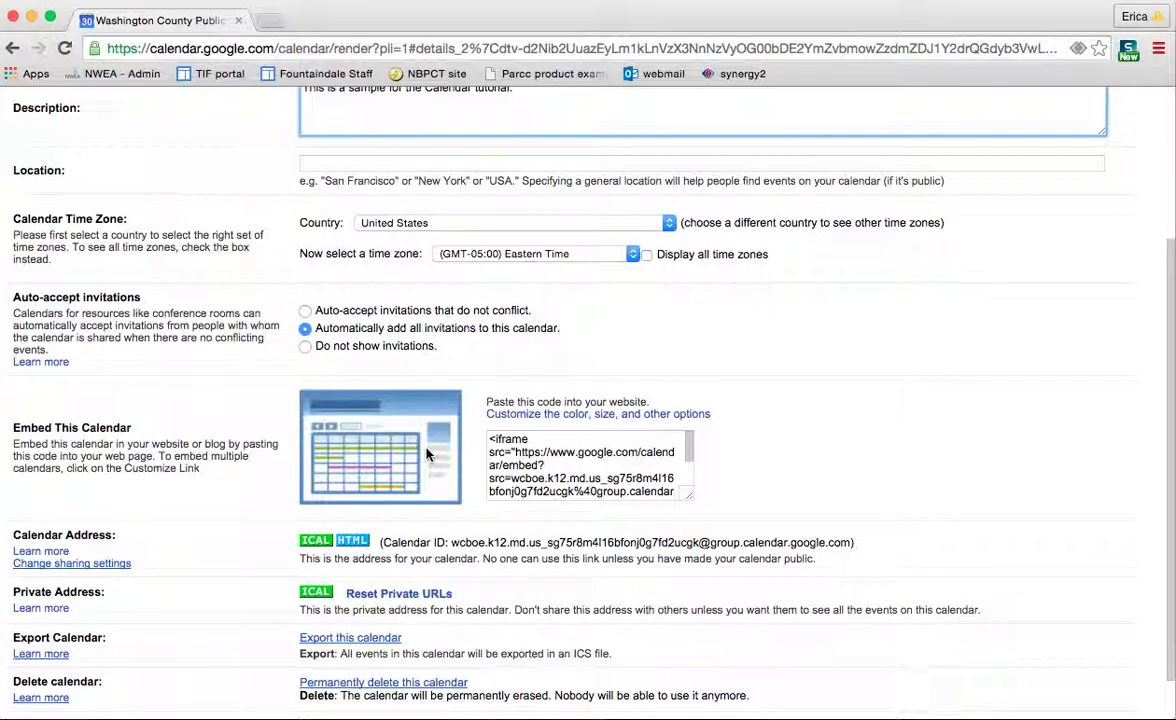
click(570, 458)
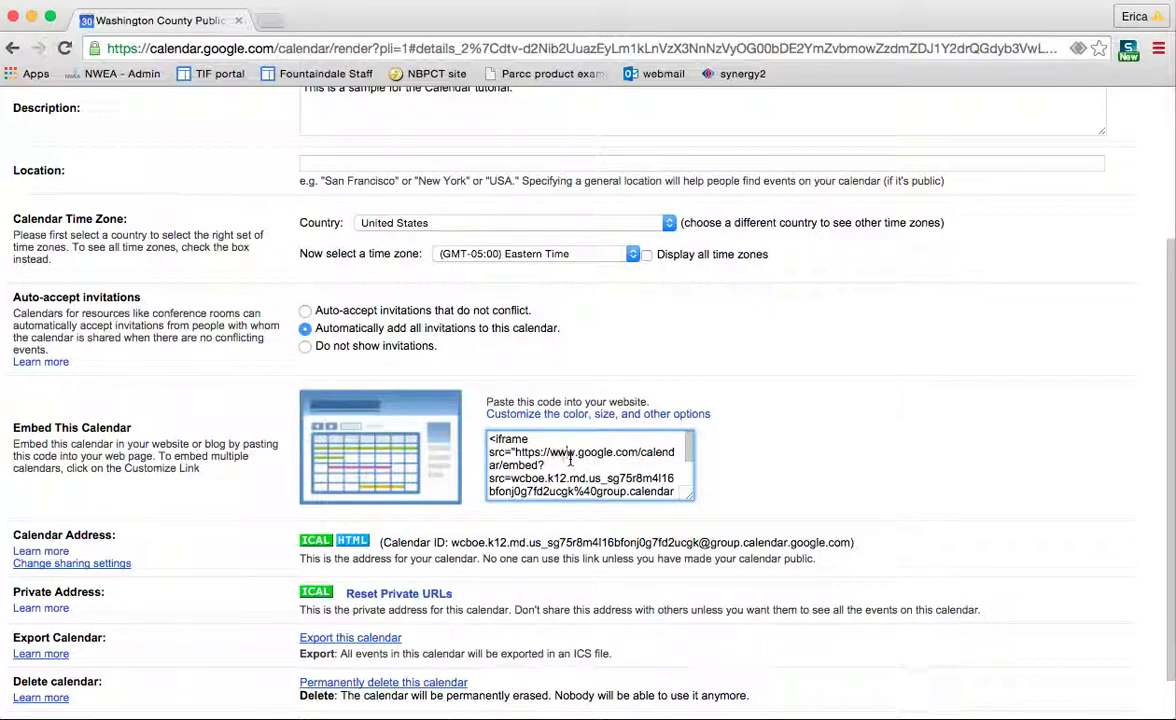
scroll(570, 458, down, 5)
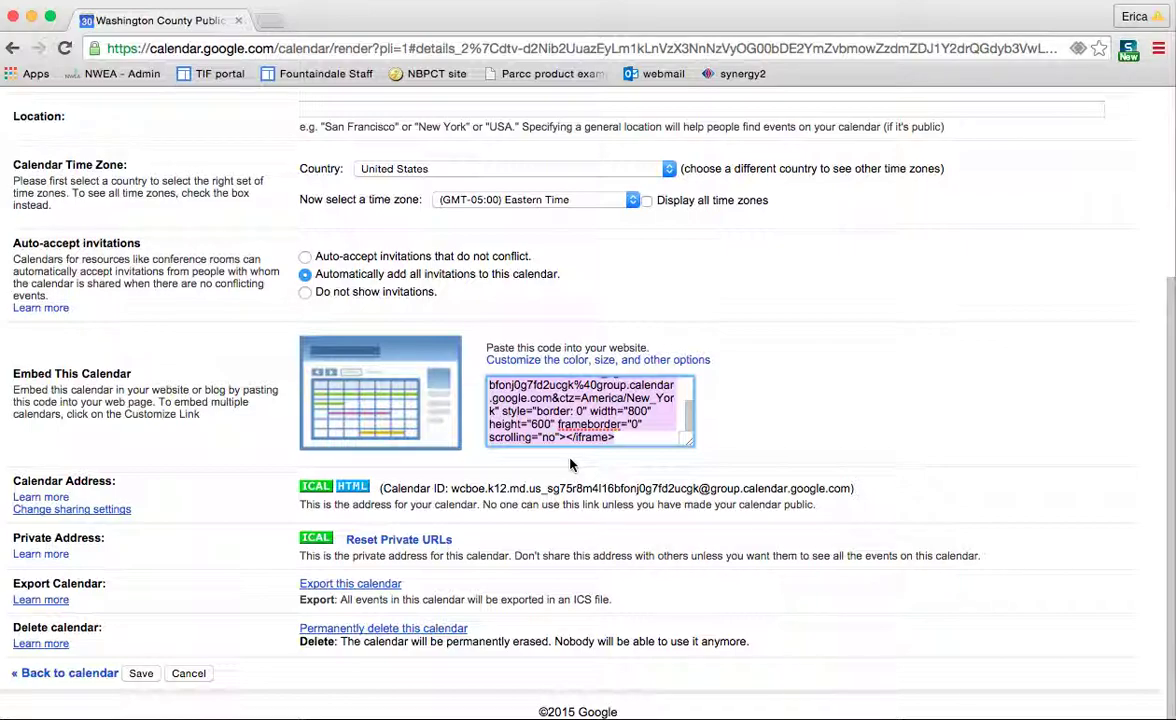
click(918, 374)
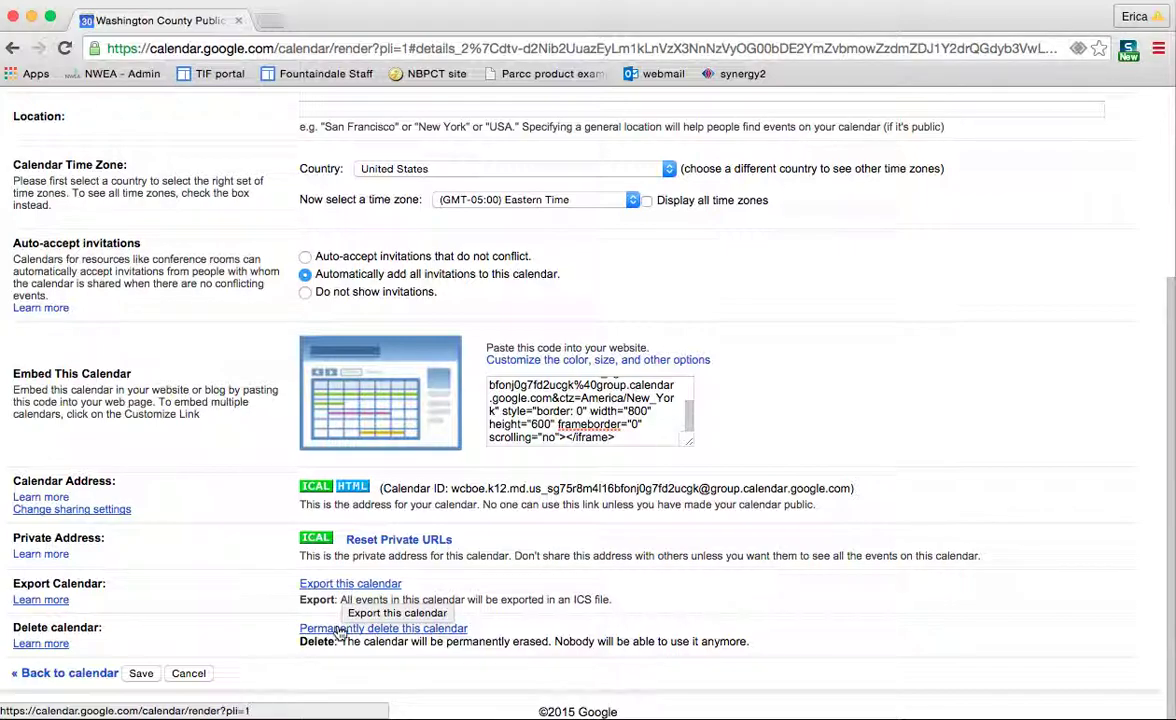
scroll(375, 291, up, 5)
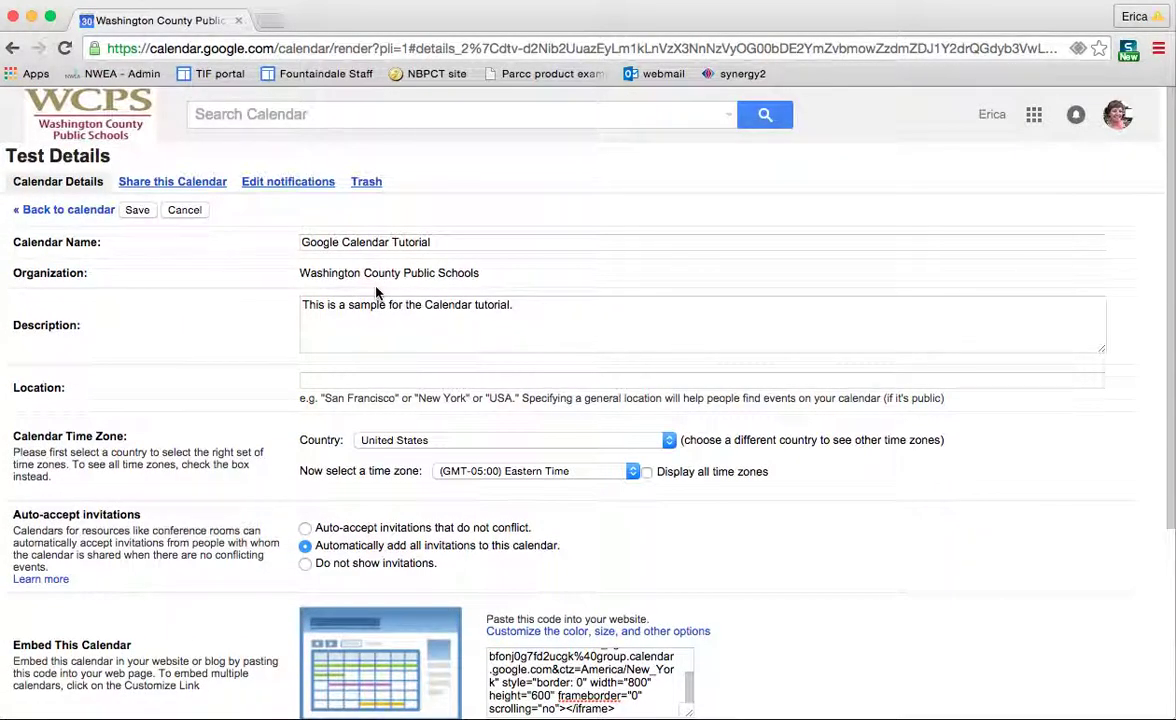
scroll(378, 292, down, 5)
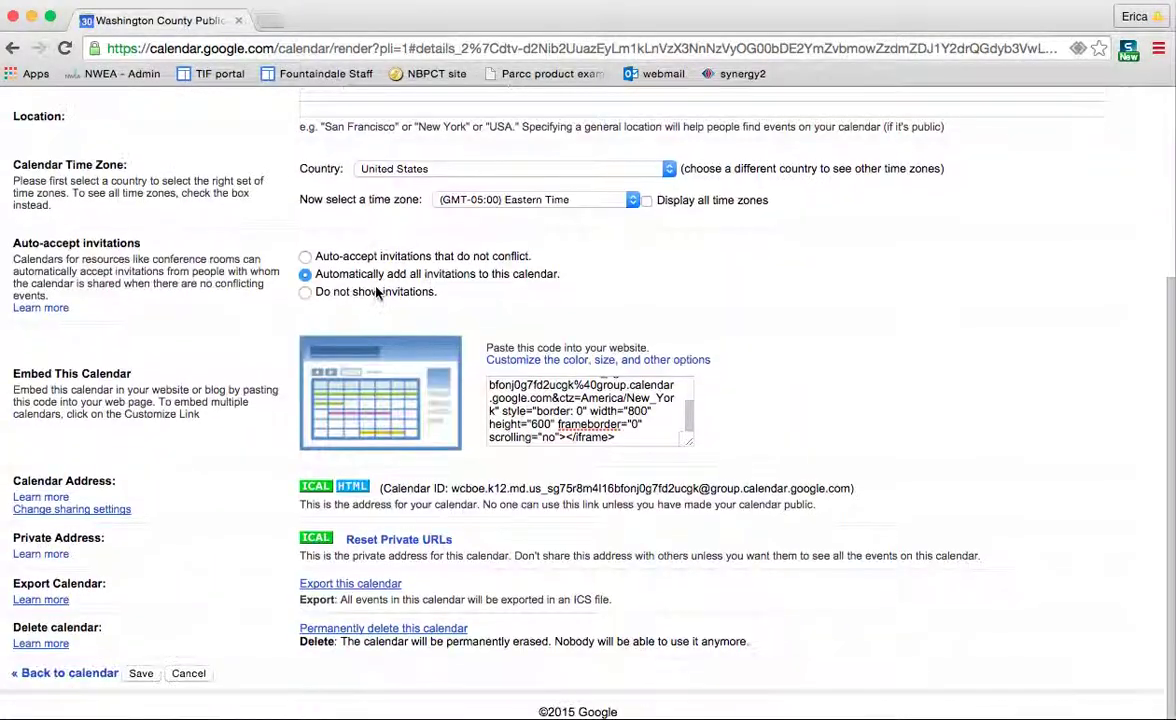
click(141, 674)
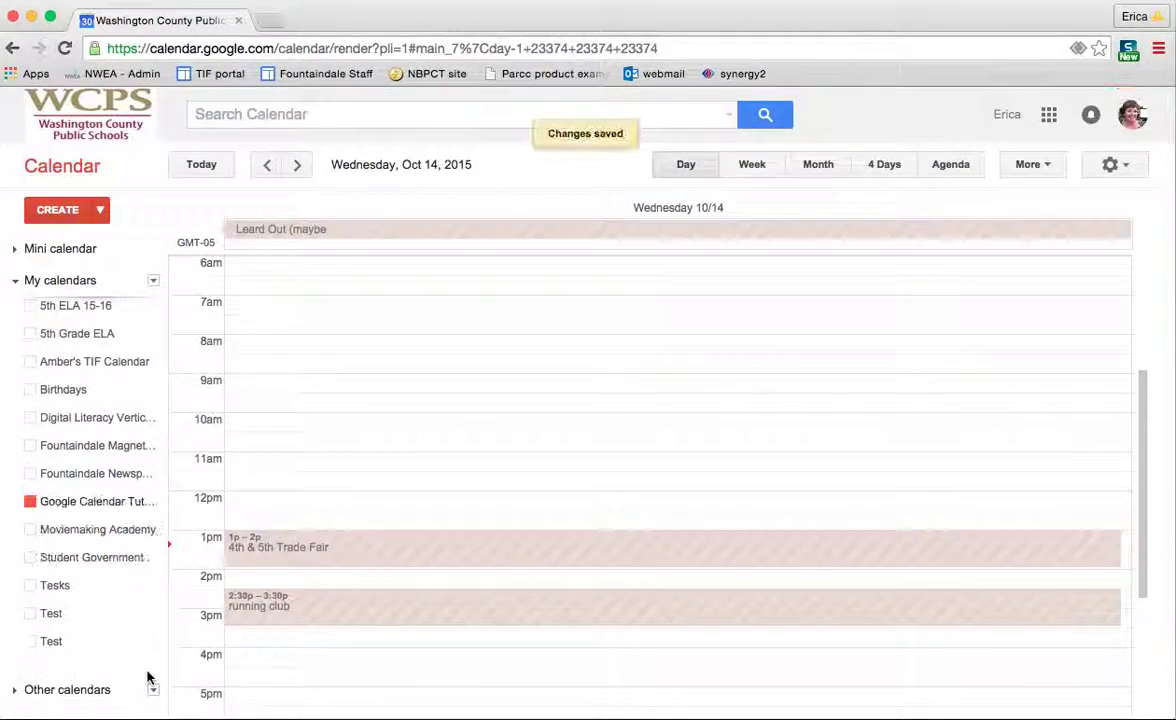
Step: Create a new event titled 'New Year's Eve Celebration'
scroll(123, 612, up, 2)
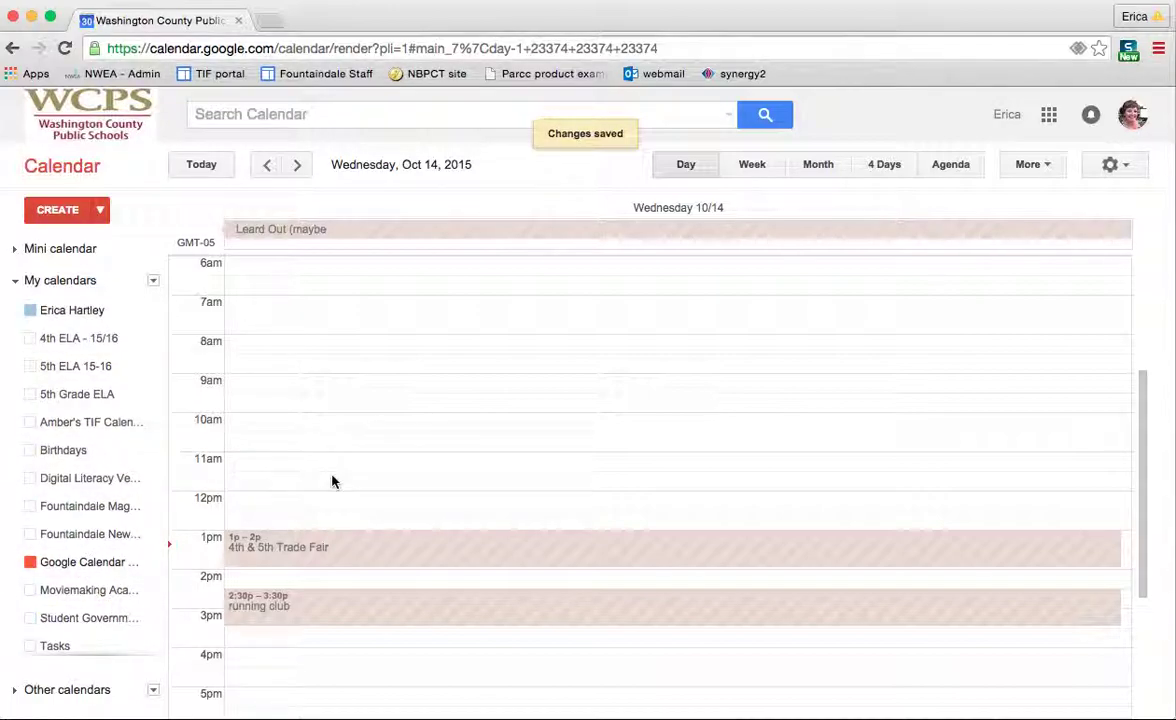
click(55, 212)
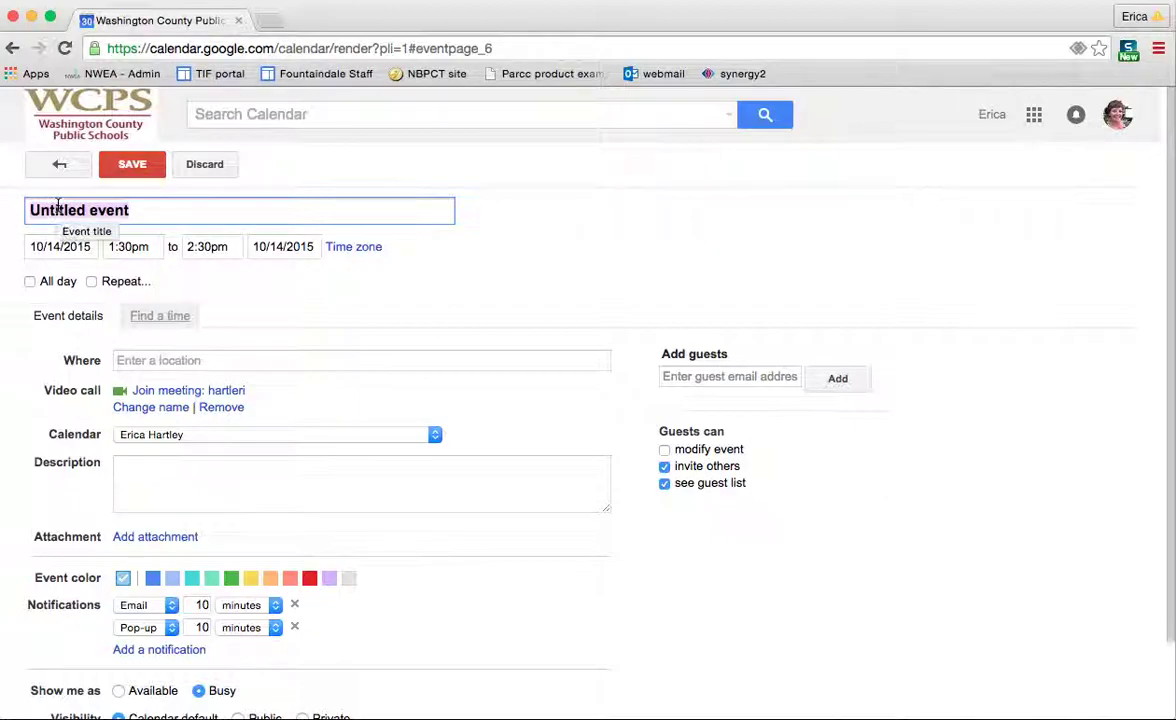
text(Ne)
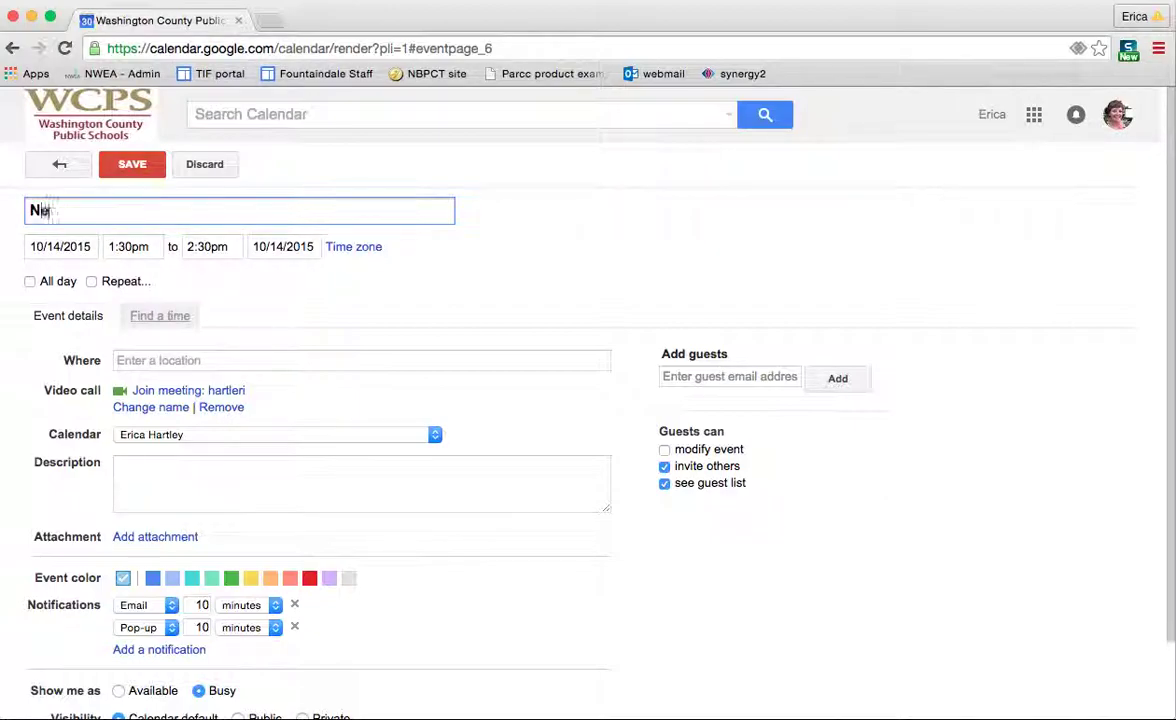
text(w Year's Eve Celbra)
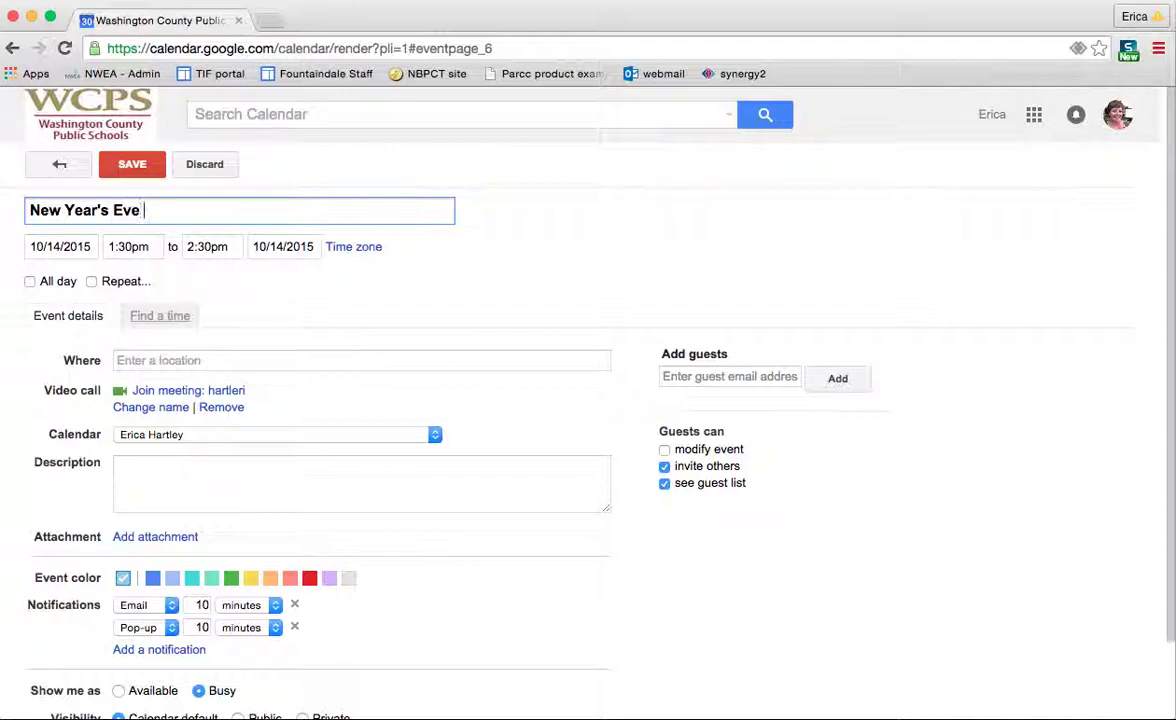
key(BackSpace)
key(BackSpace)
key(BackSpace)
key(BackSpace)
key(BackSpace)
text(elebration)
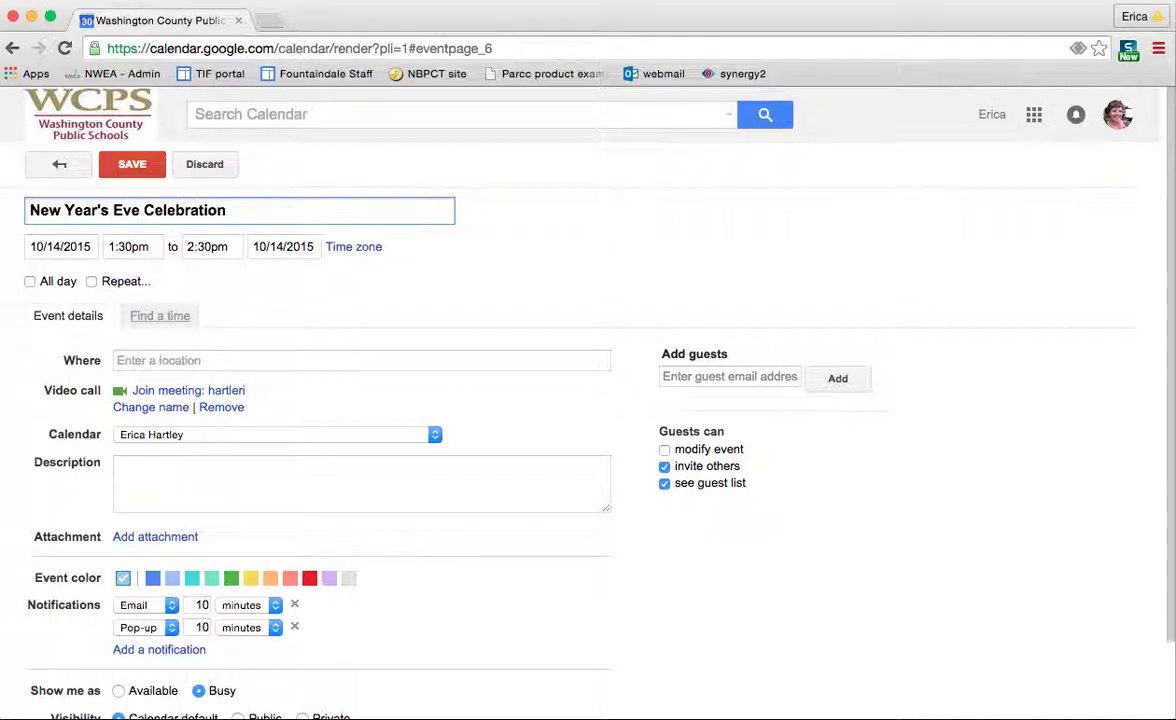
Step: Set the event date to 12/31/2015 and make it repeat weekly on Thursday
click(90, 247)
click(163, 271)
click(162, 271)
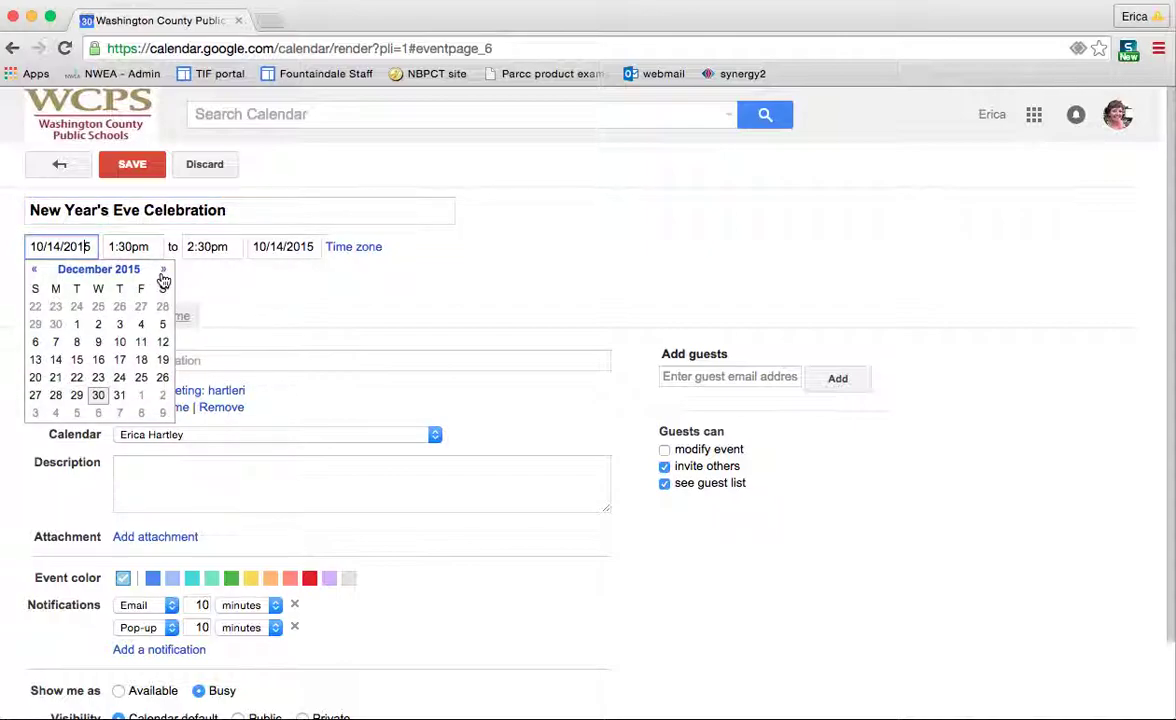
click(119, 377)
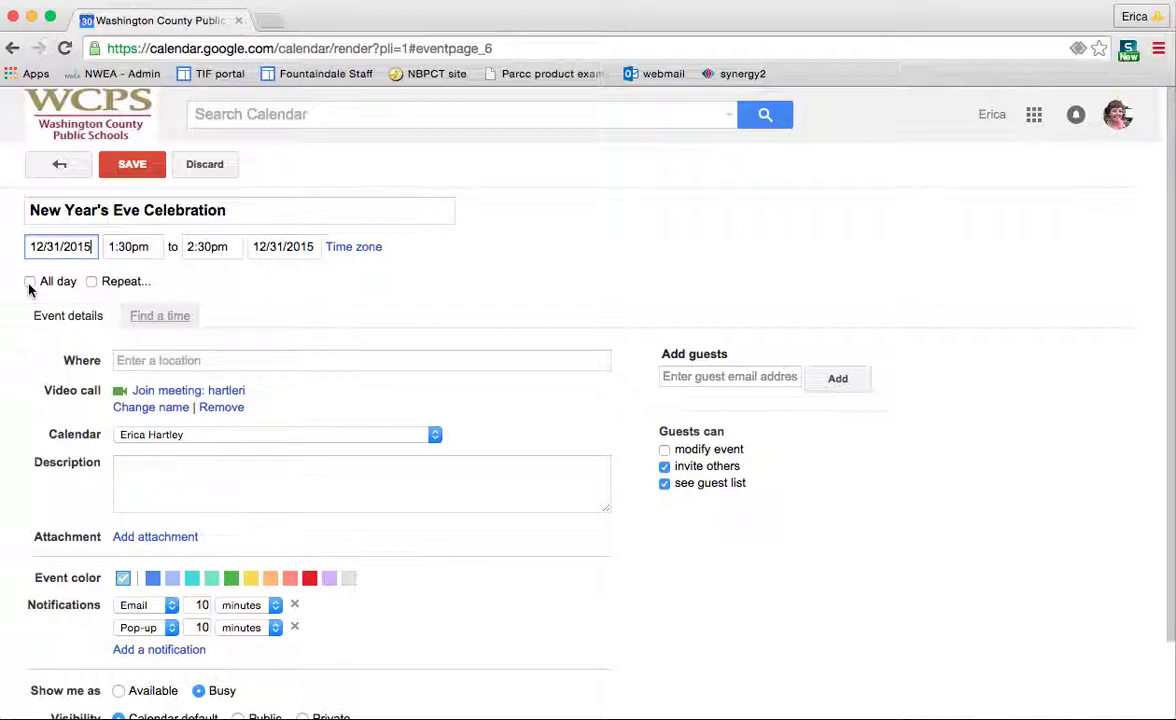
click(91, 282)
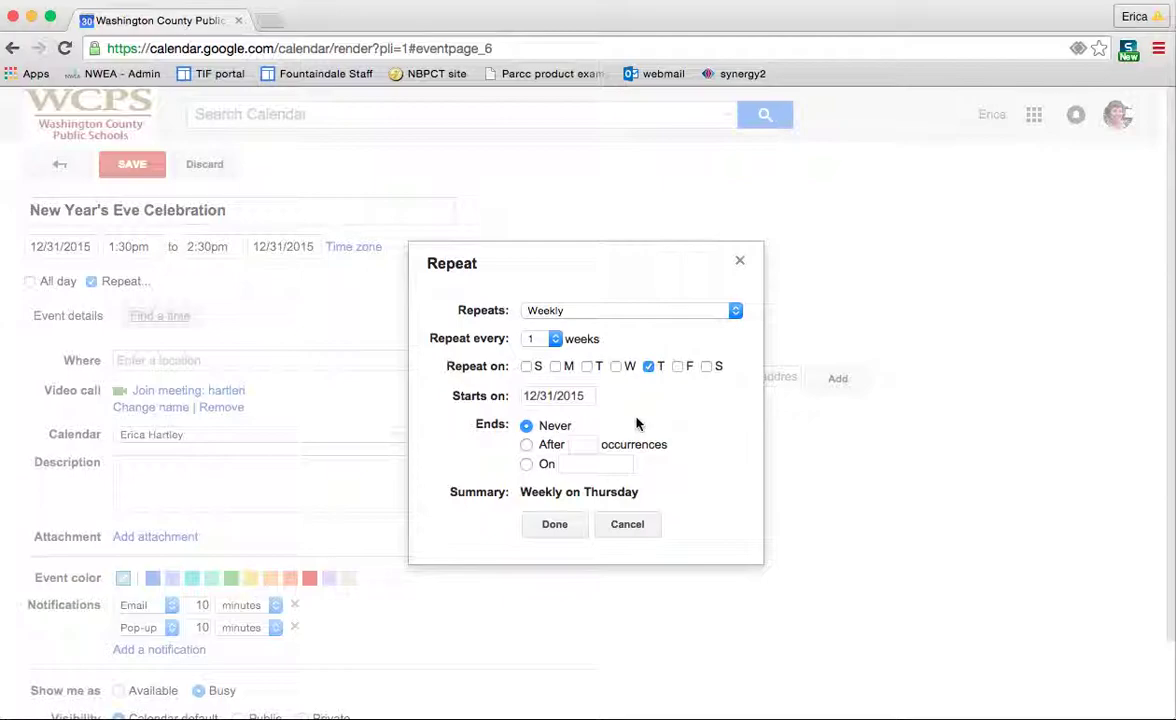
click(570, 529)
click(185, 361)
scroll(185, 362, down, 1)
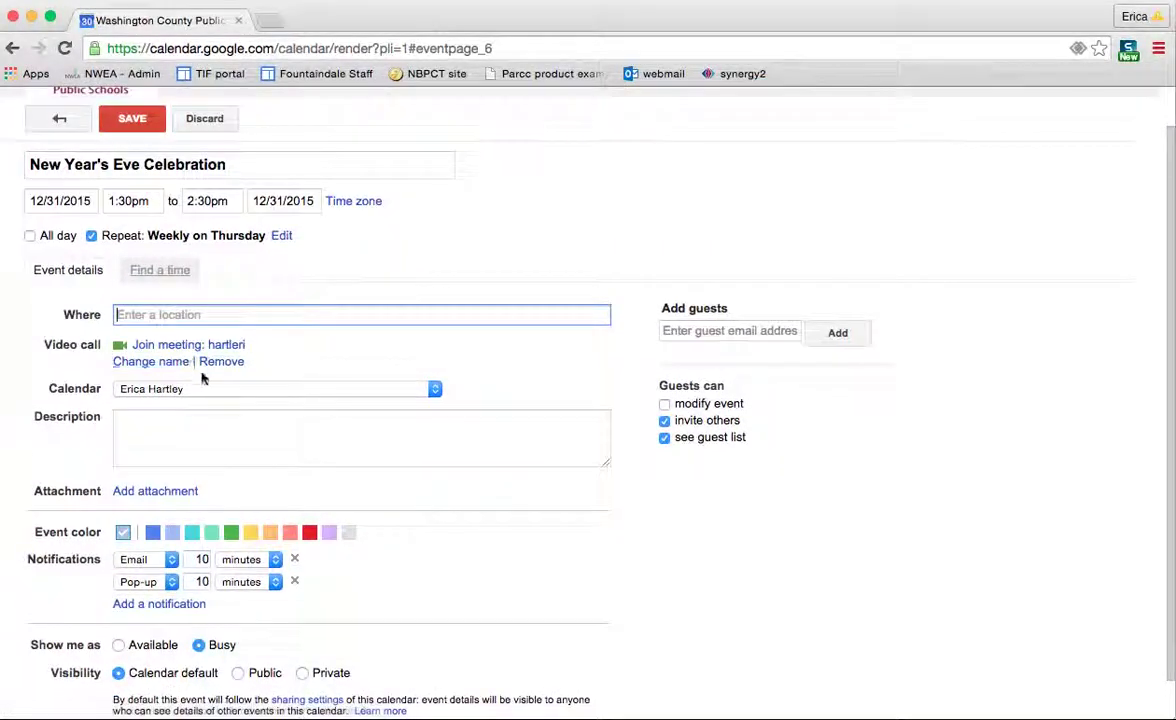
Step: Choose Google Calendar Tutorial as the calendar for the New Year's Eve Celebration event
click(438, 390)
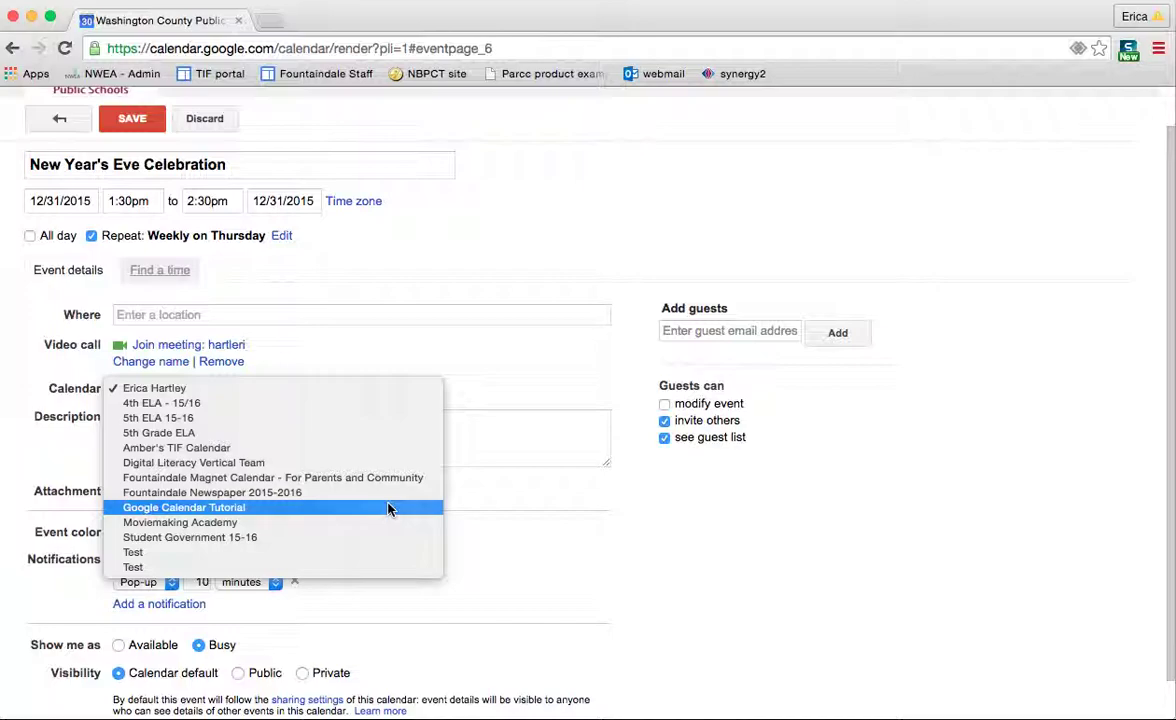
click(228, 507)
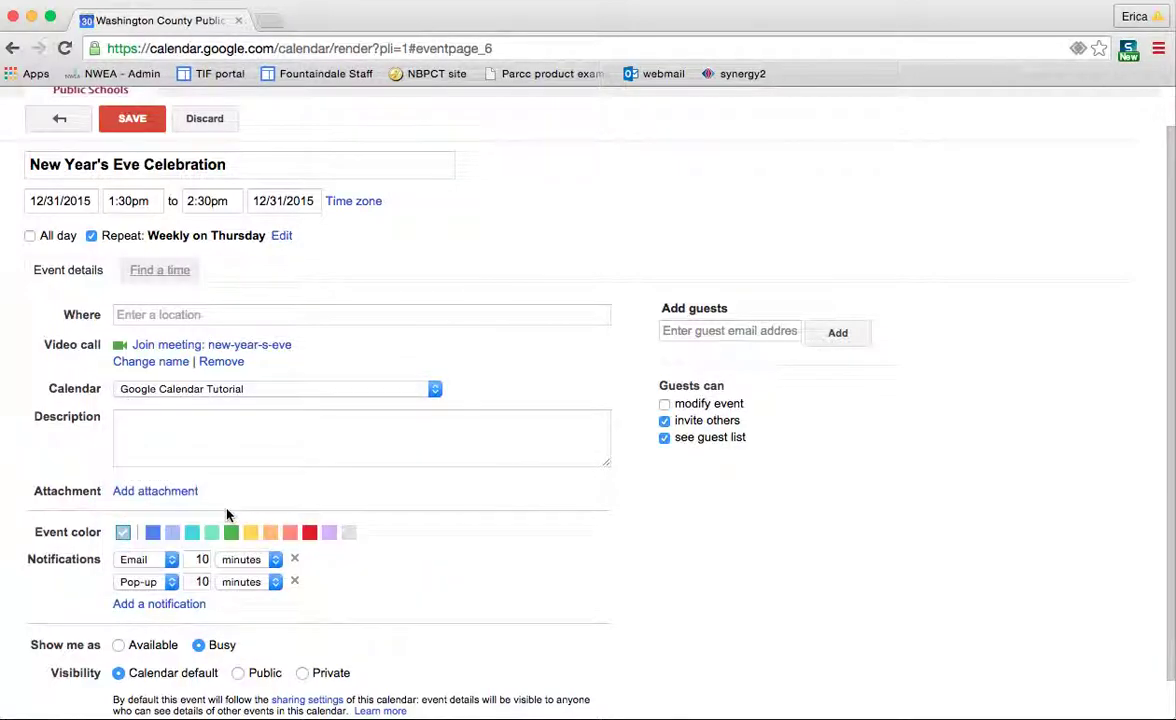
click(212, 428)
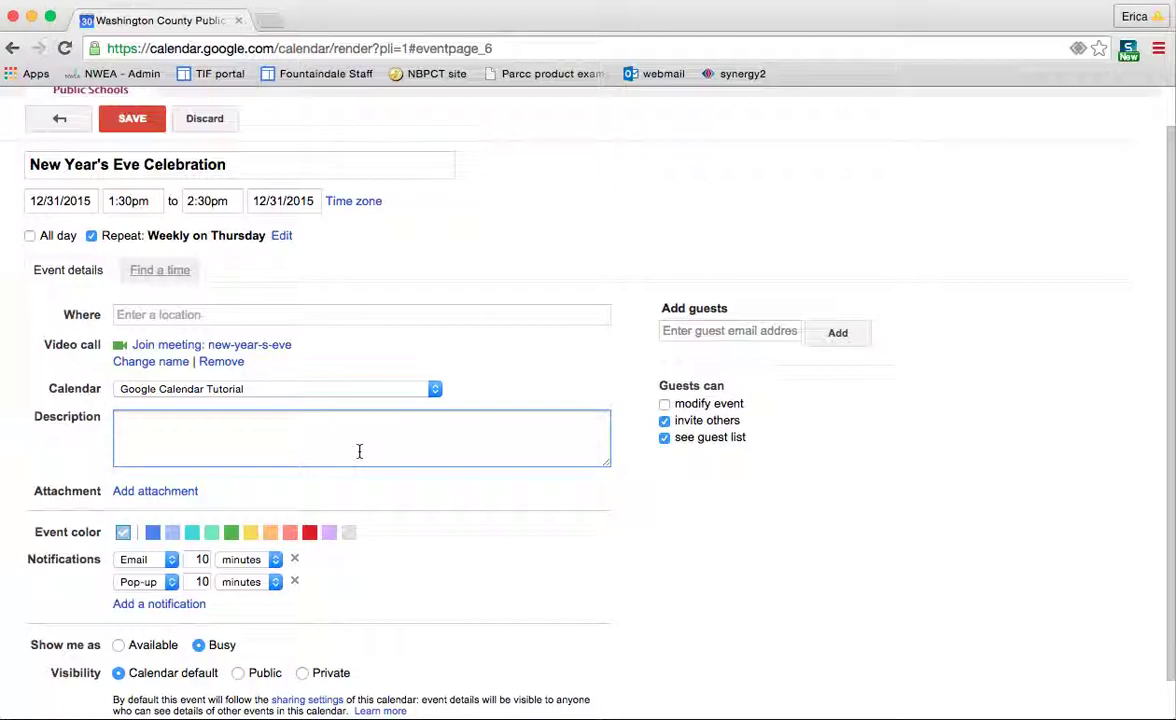
scroll(359, 451, down, 1)
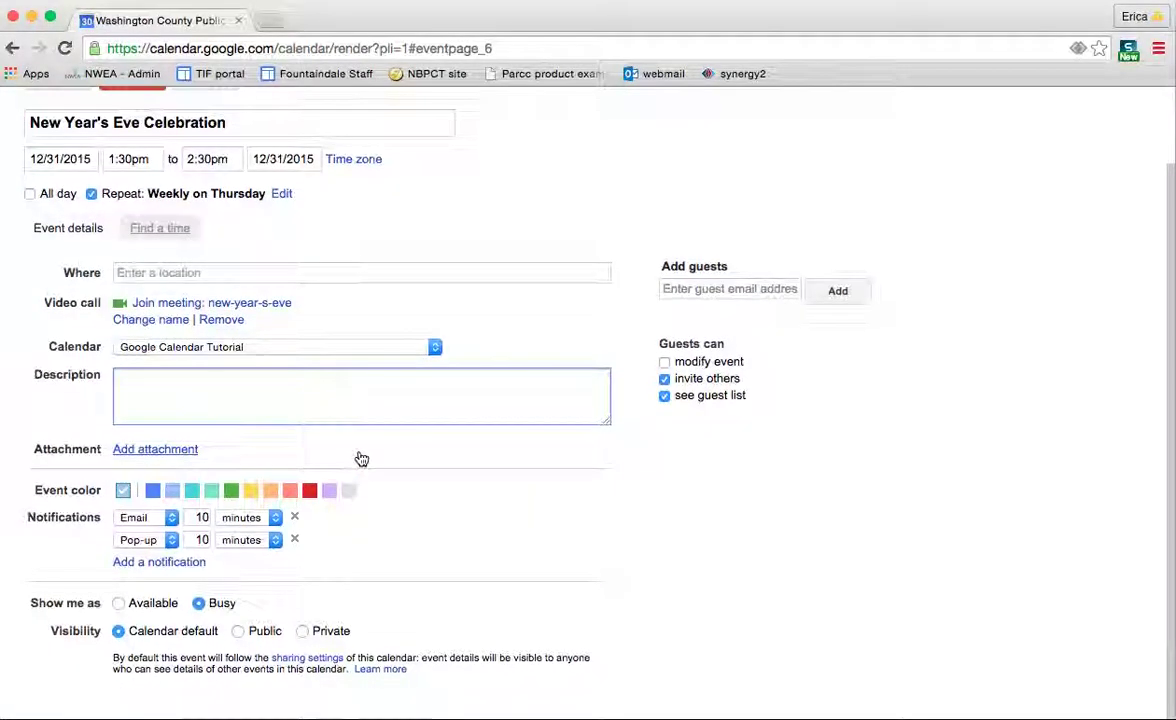
click(168, 455)
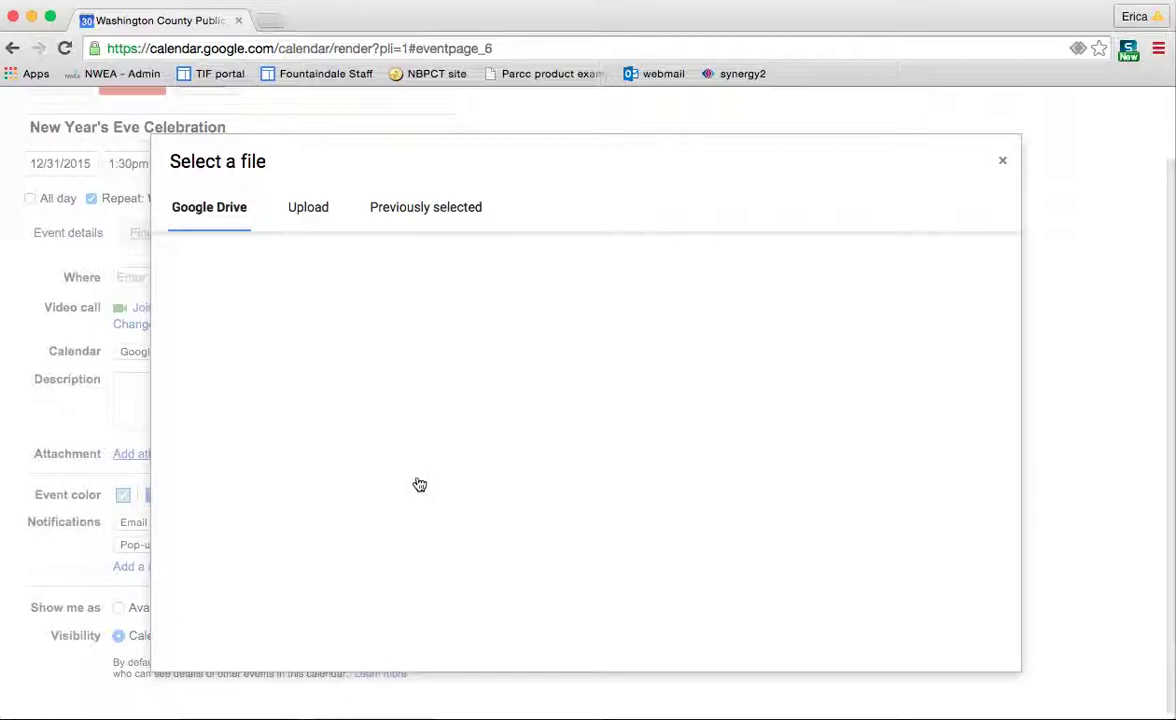
scroll(409, 486, down, 5)
scroll(409, 486, up, 5)
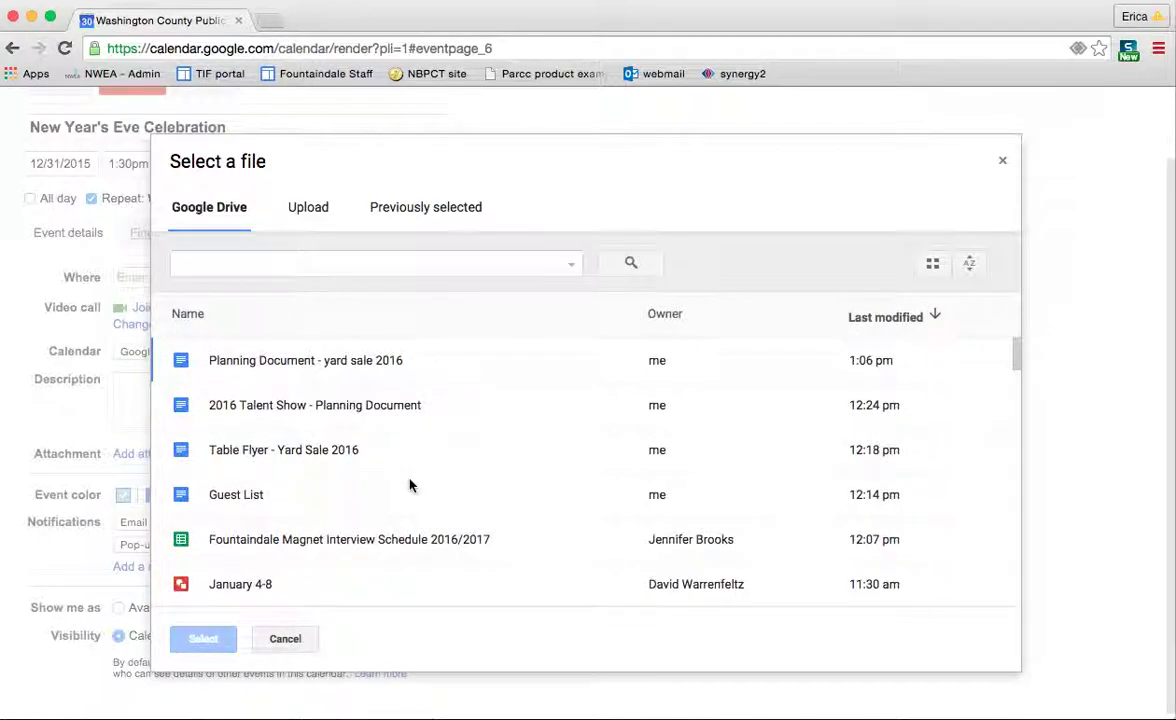
click(285, 639)
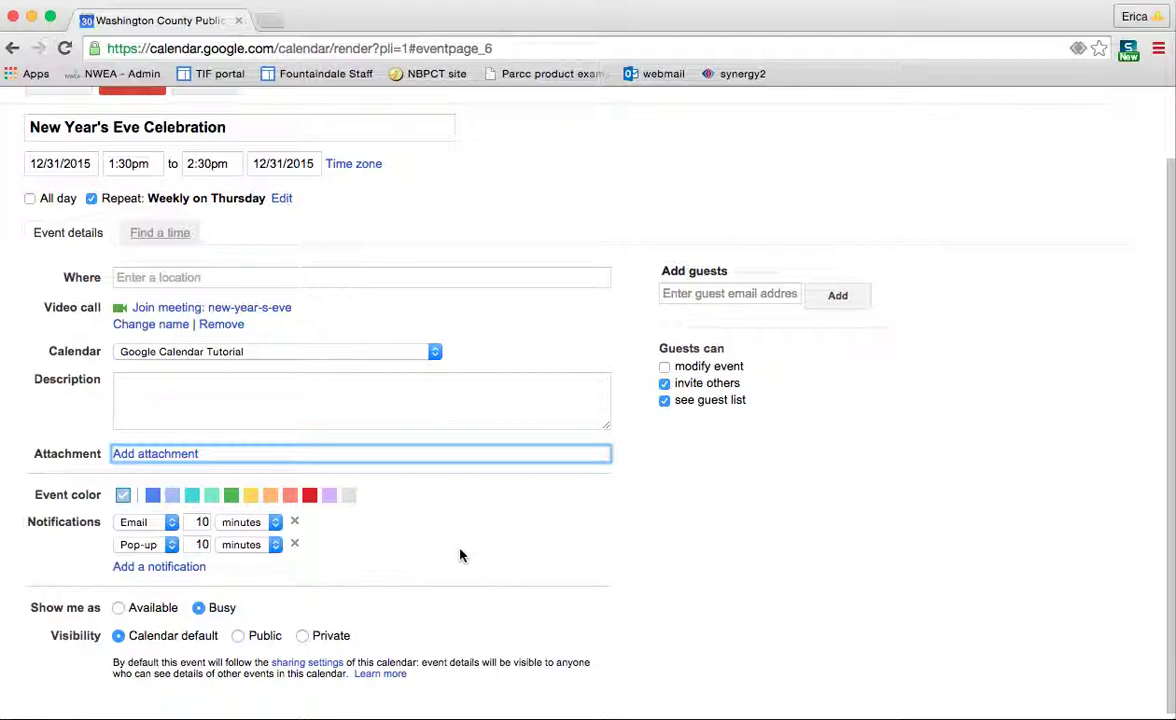
scroll(460, 555, down, 1)
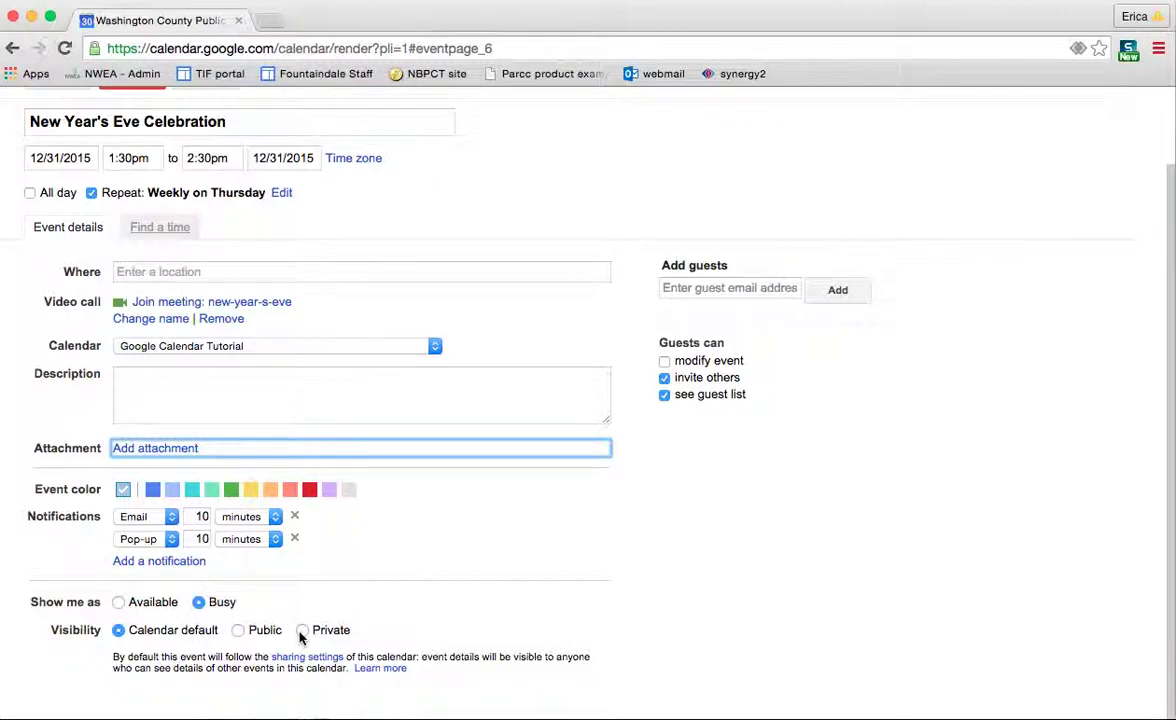
scroll(452, 575, up, 2)
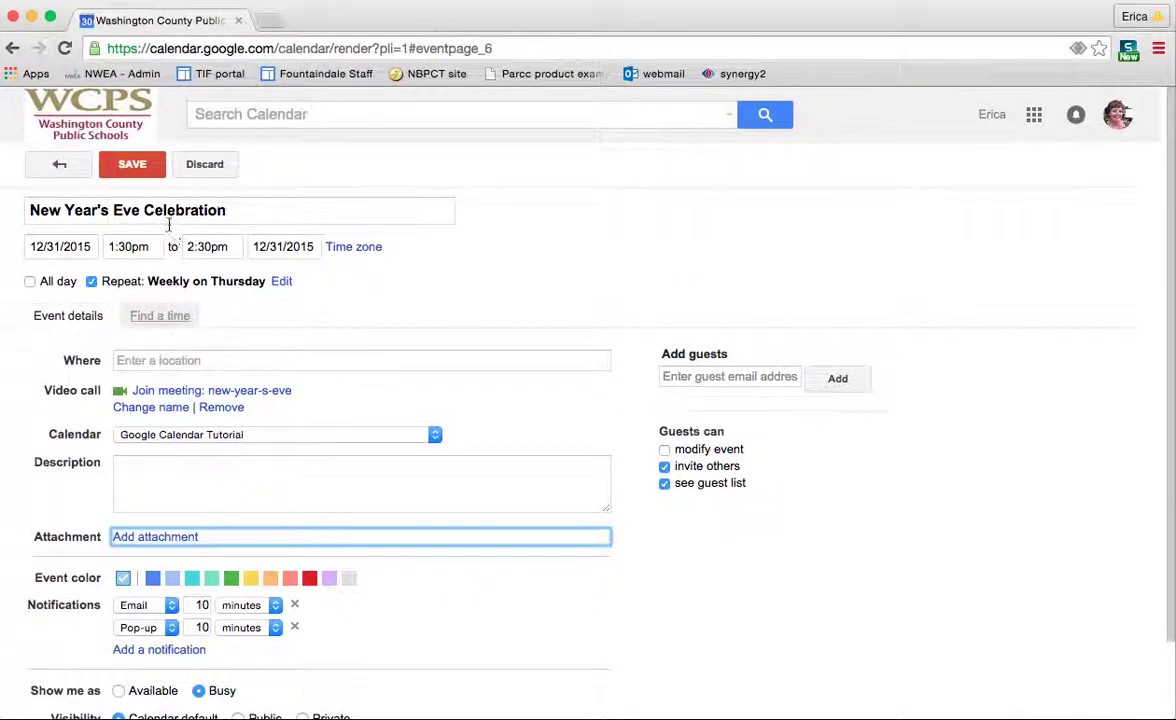
Step: Save the event, then try the Month, Day, Week, 4 Days and Agenda views
click(138, 174)
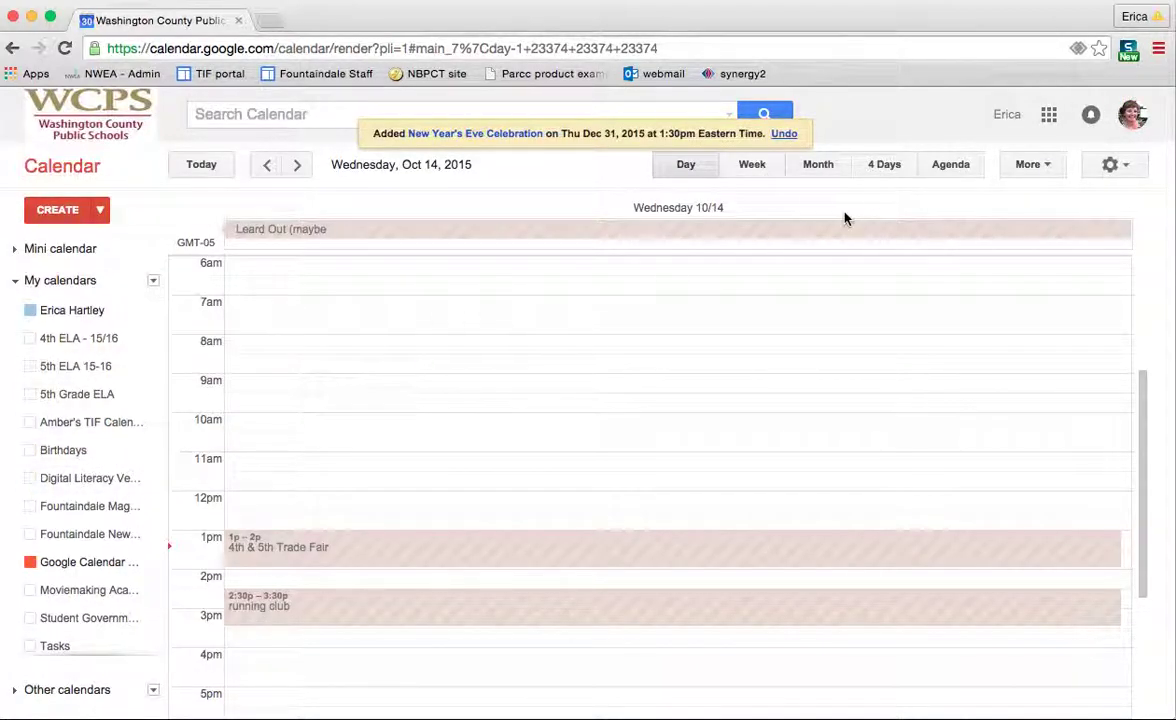
click(818, 165)
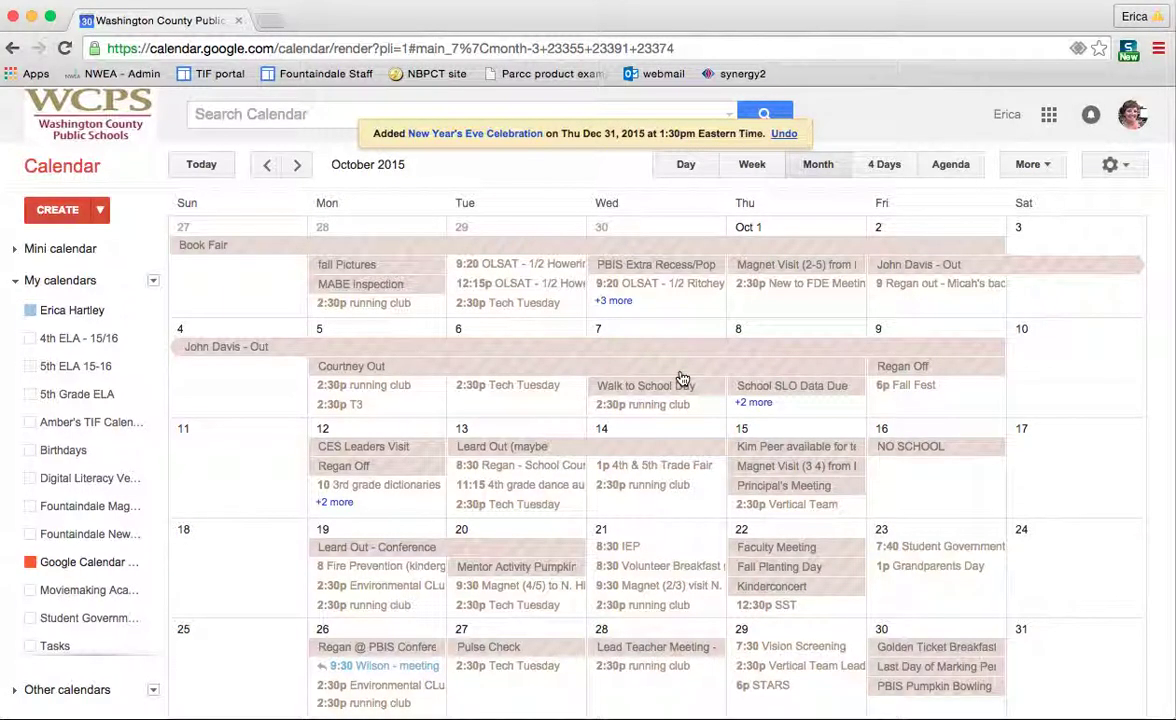
click(691, 170)
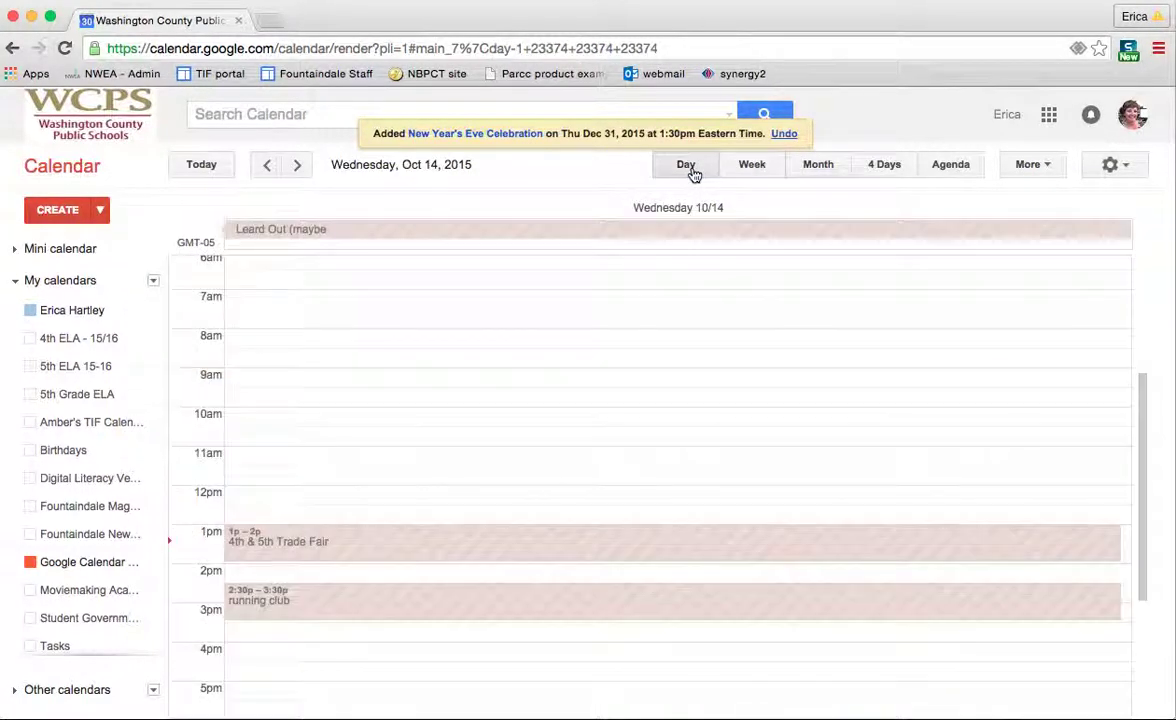
click(751, 172)
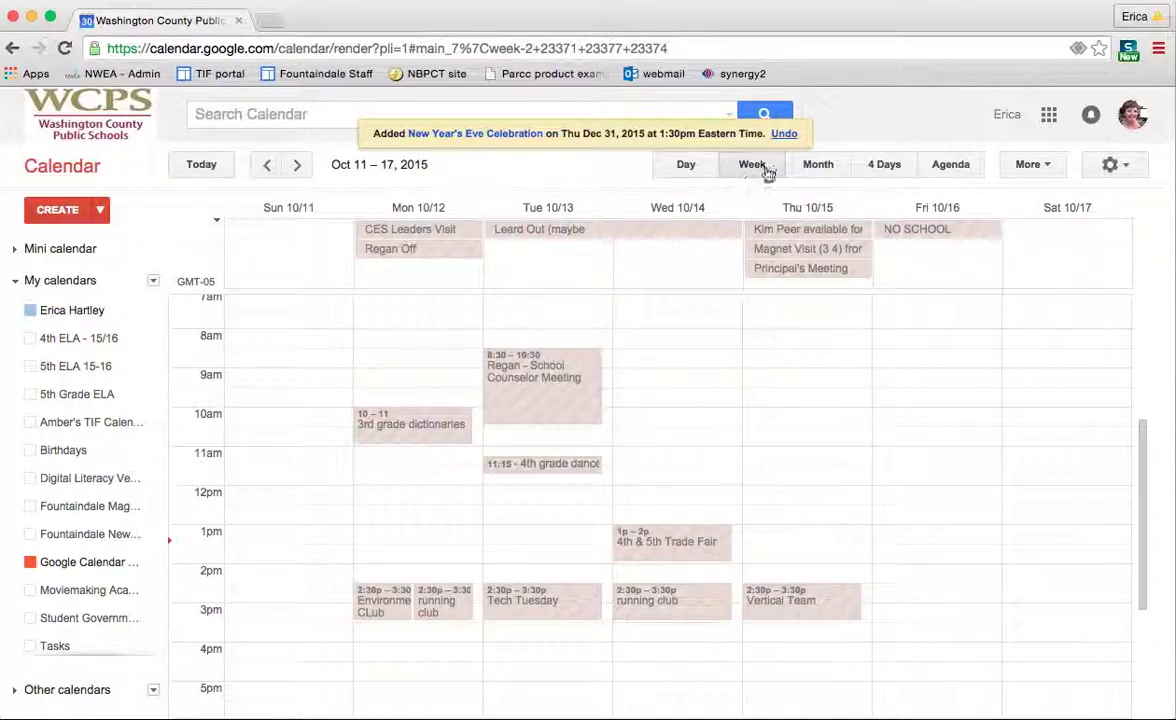
click(815, 167)
click(889, 168)
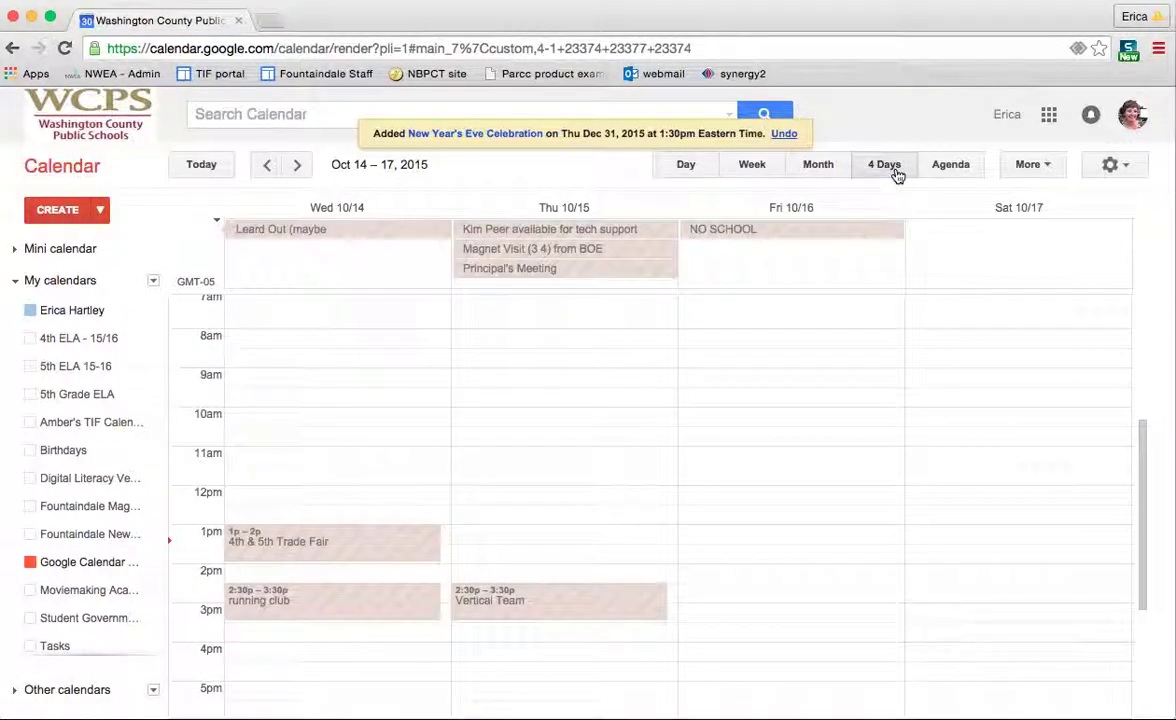
click(958, 170)
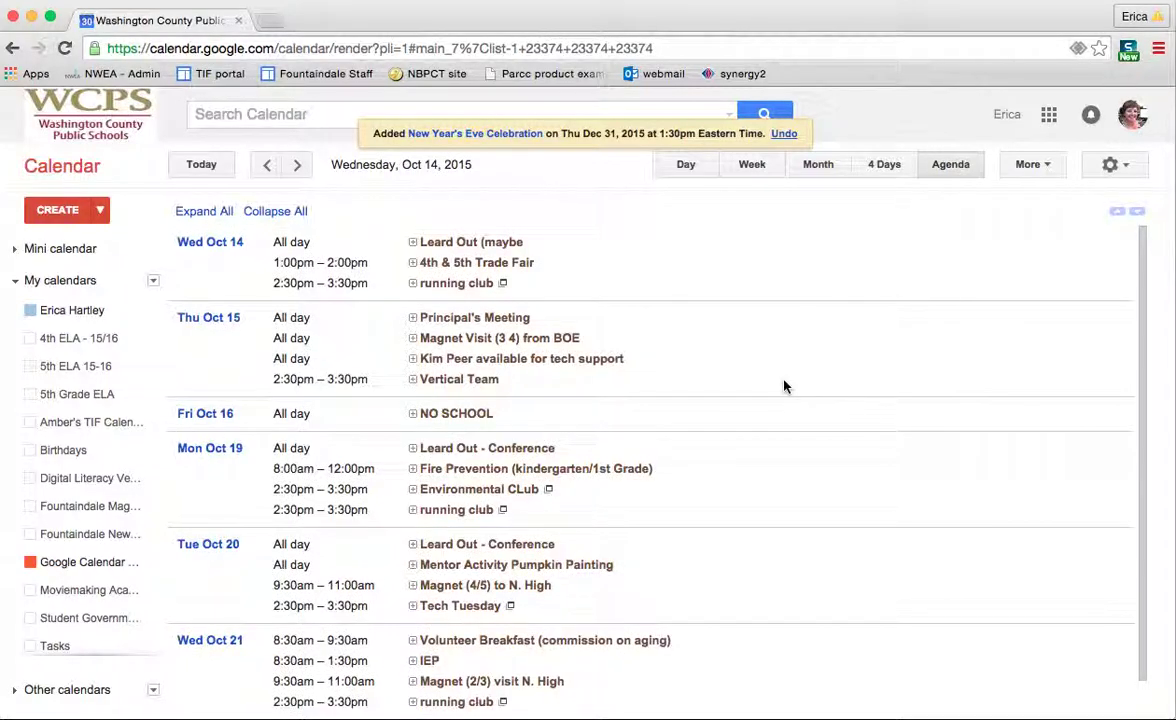
Step: Advance the agenda two days, then show December 2015 by month and open the Dec 31 event
scroll(784, 386, down, 1)
scroll(784, 386, up, 1)
scroll(784, 386, up, 1)
click(297, 166)
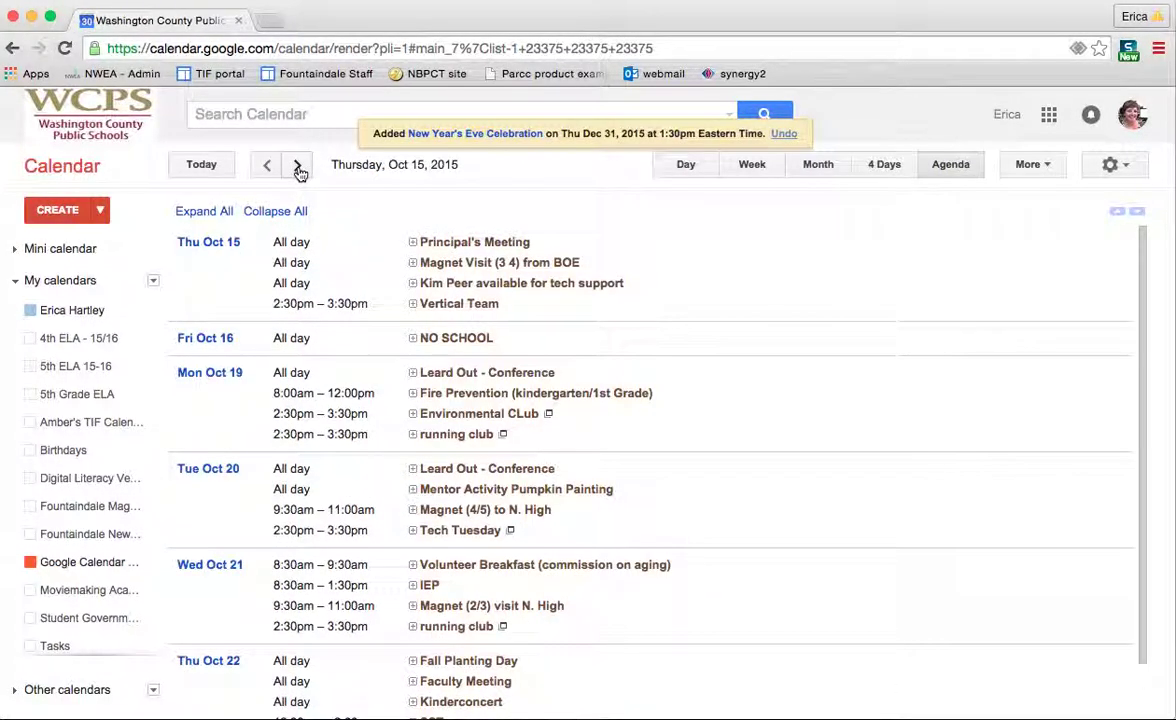
click(297, 166)
click(818, 164)
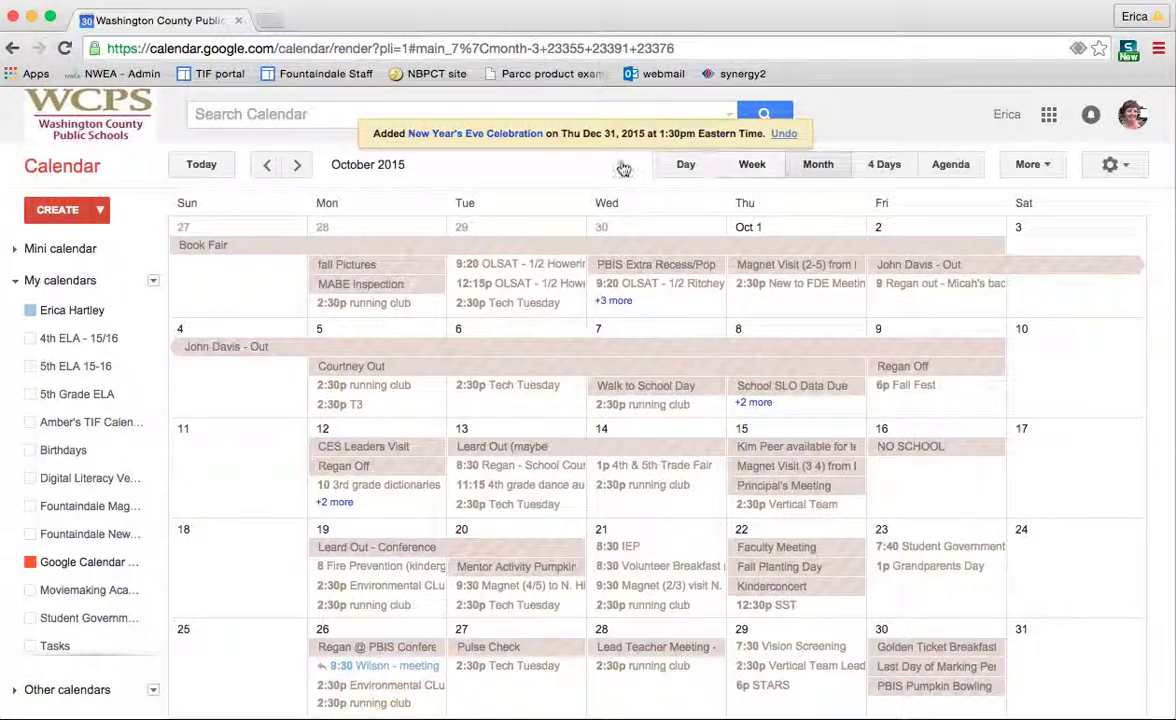
click(297, 165)
click(298, 166)
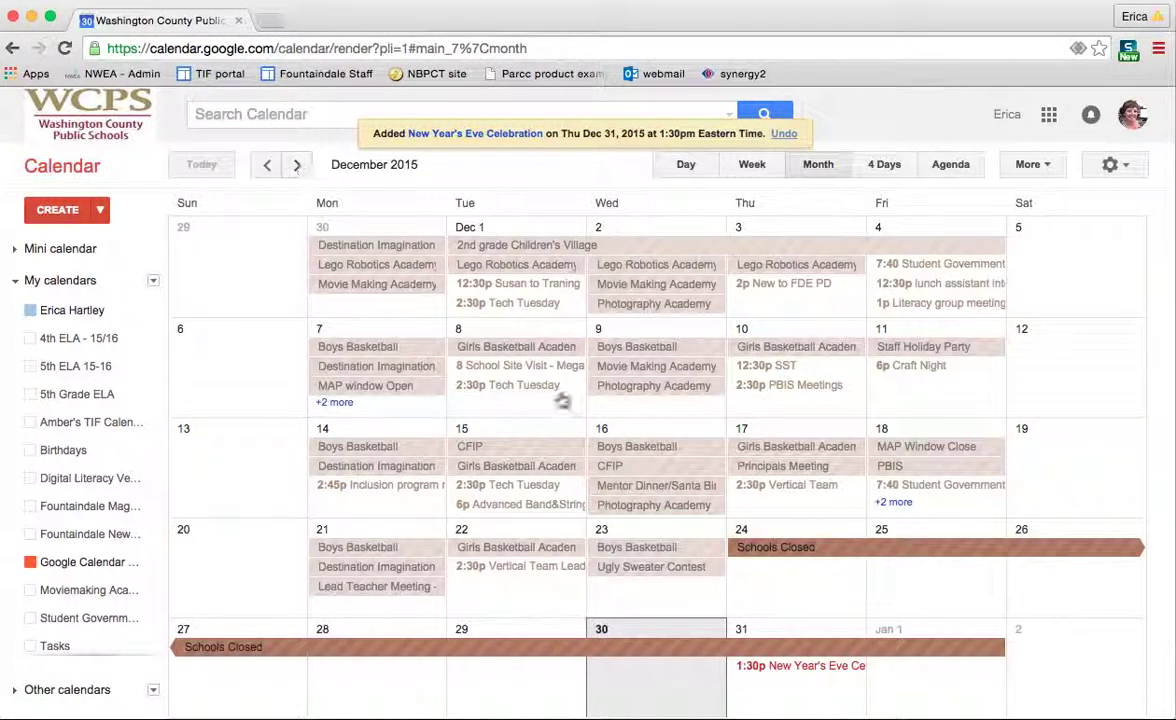
scroll(577, 420, up, 1)
scroll(577, 420, down, 1)
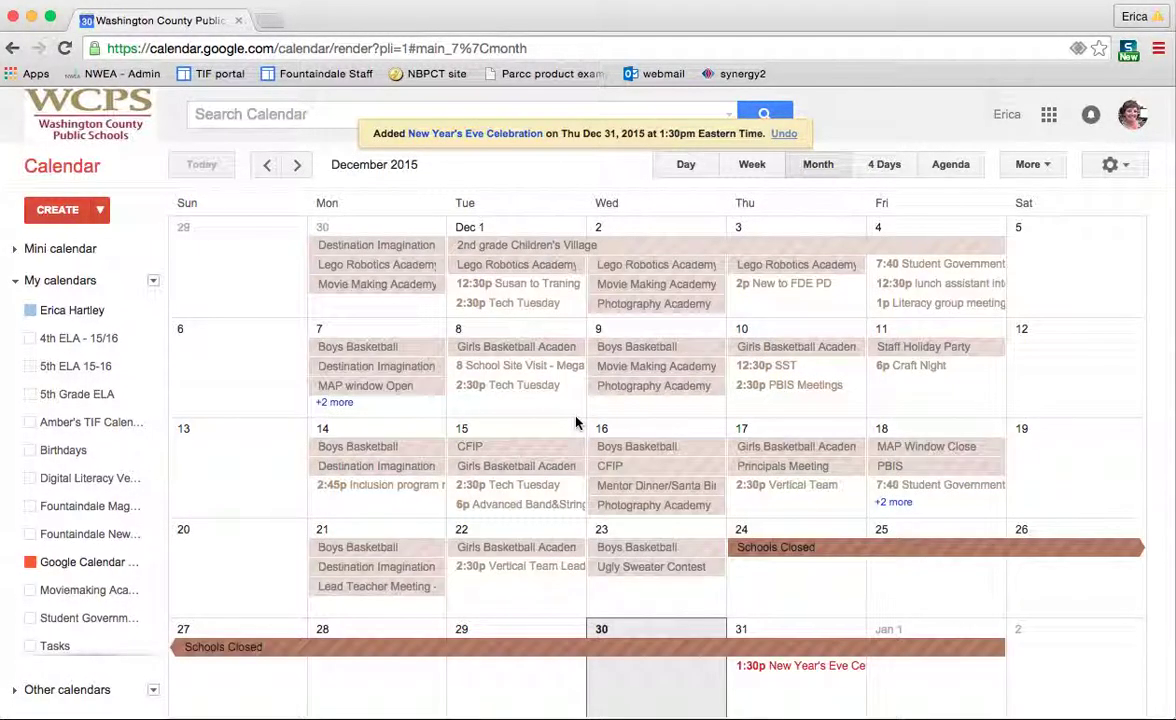
click(812, 666)
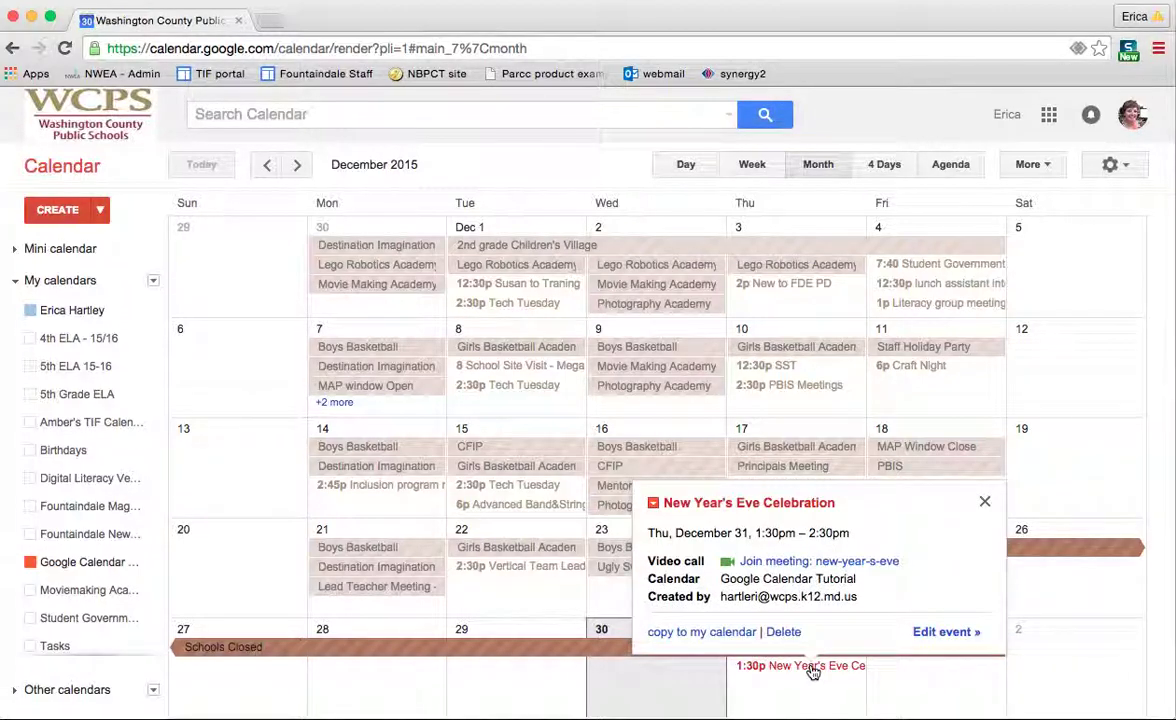
Step: Open the full edit page of the New Year's Eve Celebration event
click(812, 688)
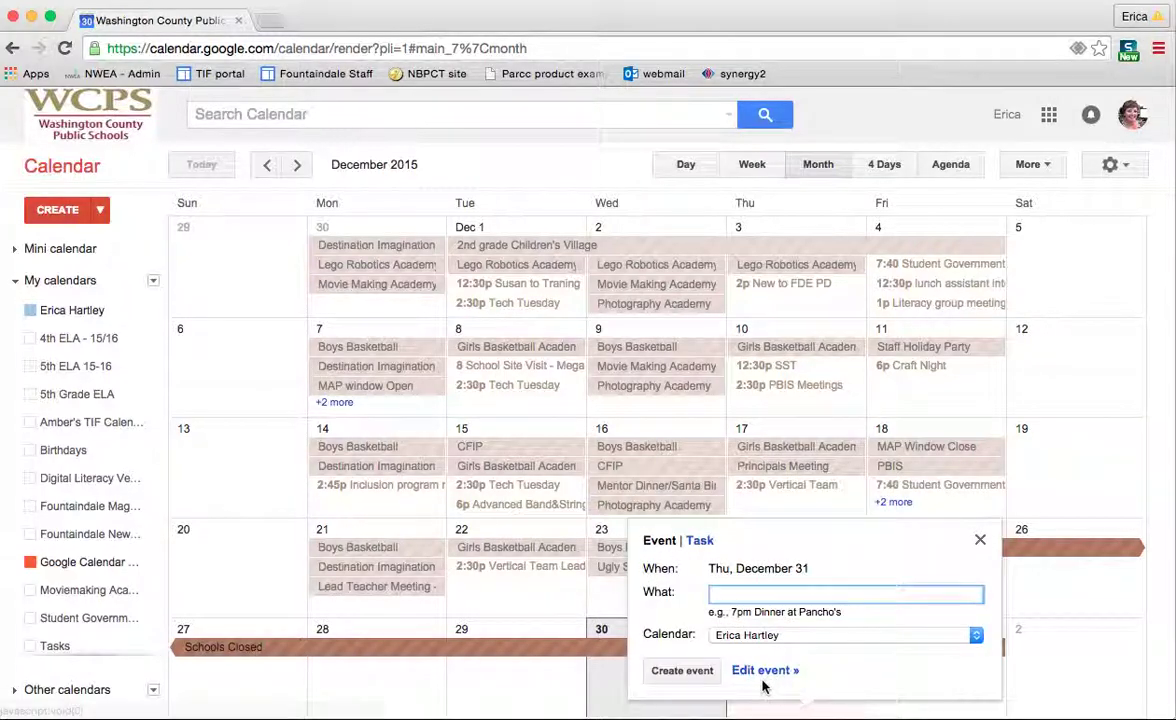
click(980, 540)
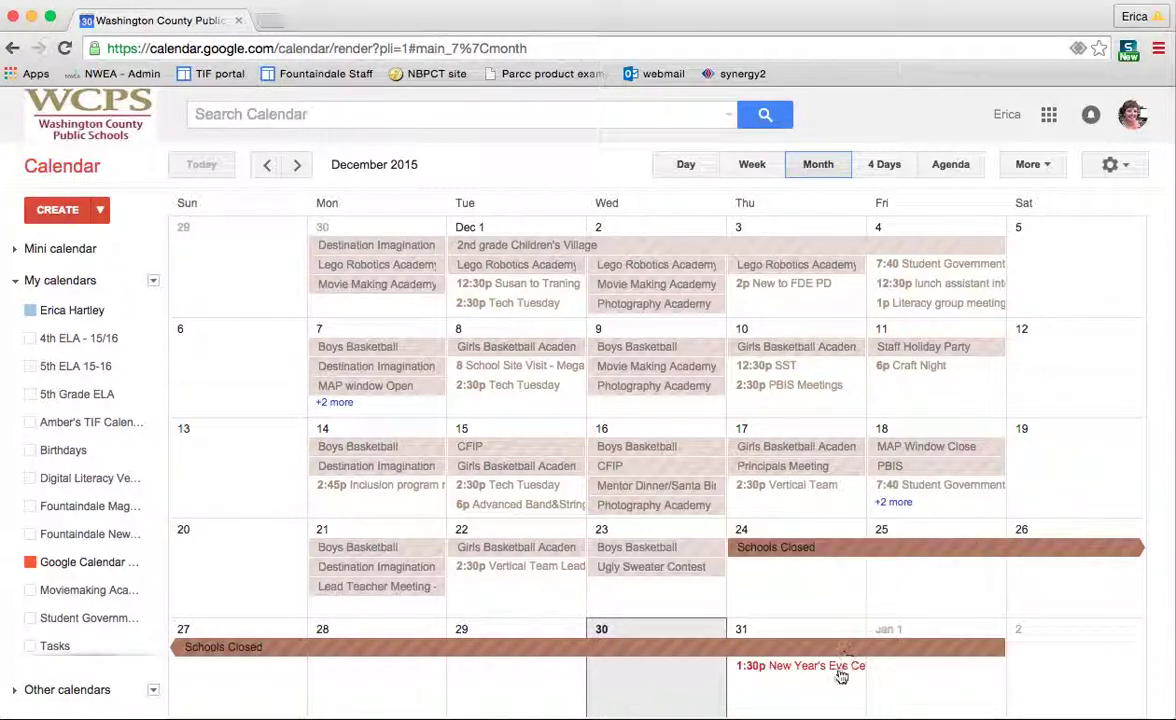
click(838, 666)
click(965, 639)
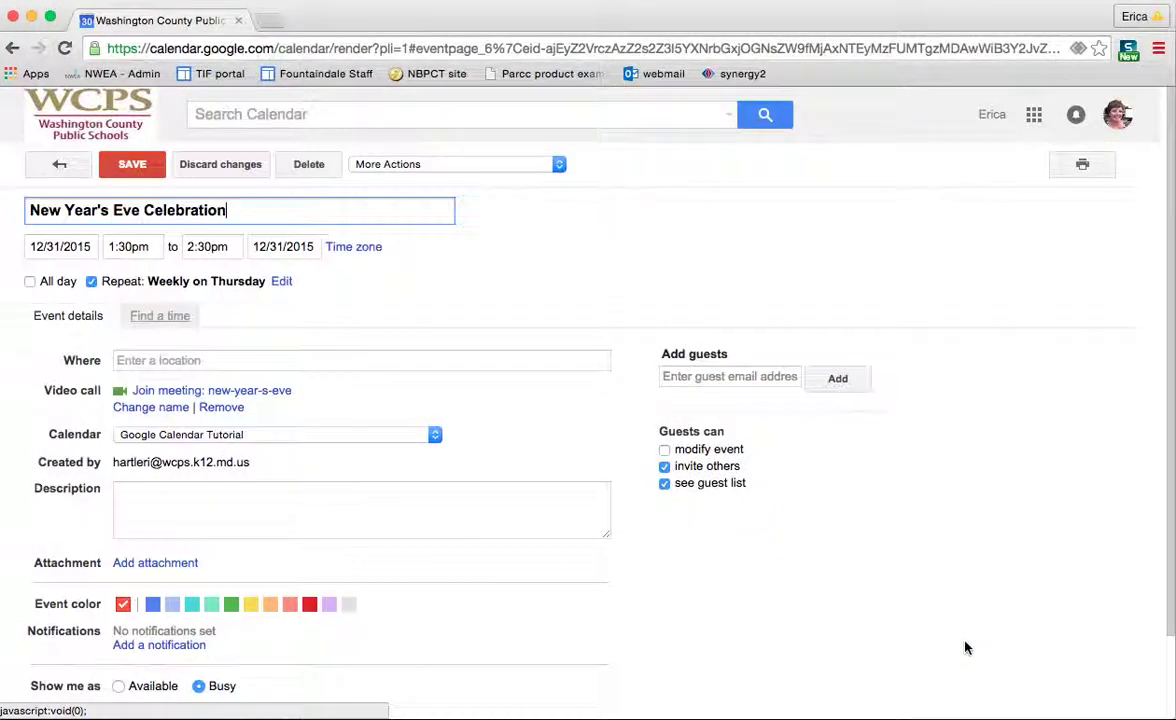
Step: Change the start time to 6:00pm and save it for all events in the series
click(138, 247)
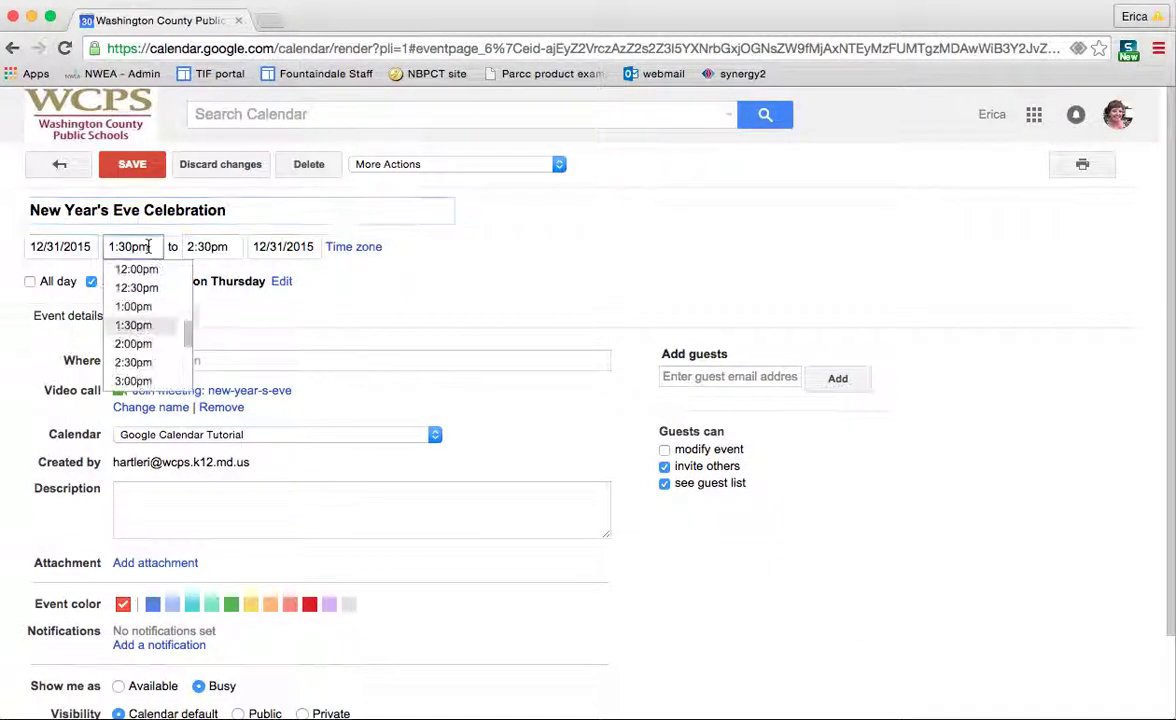
scroll(153, 306, down, 3)
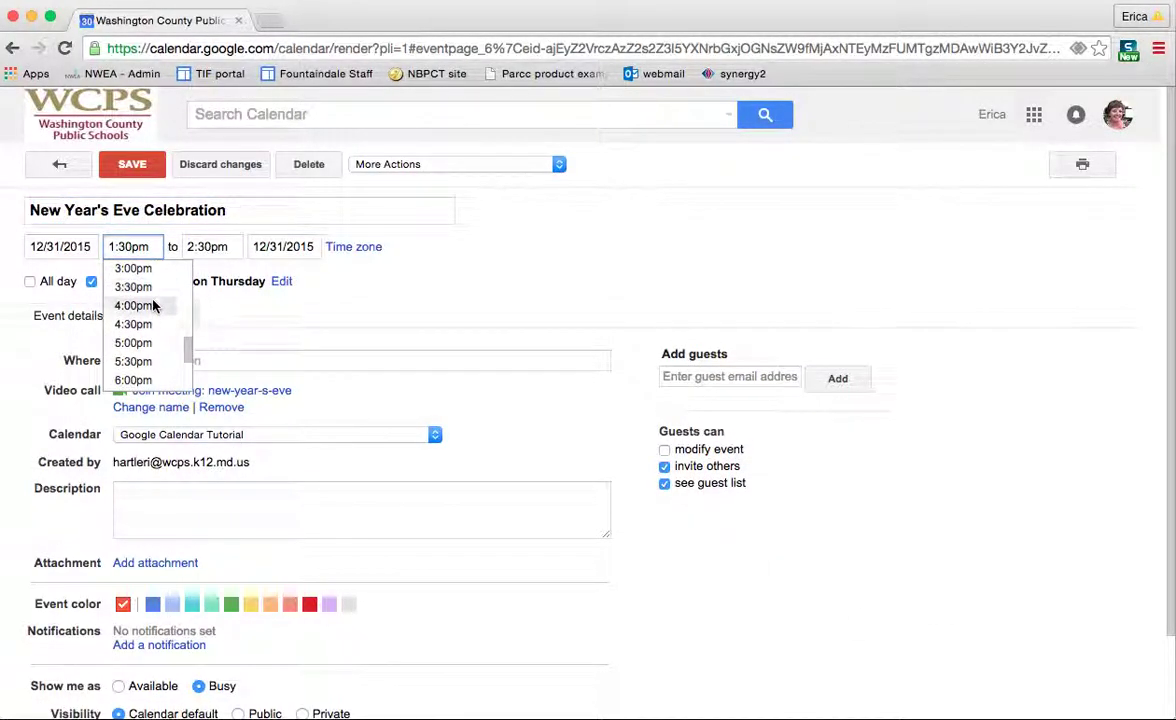
click(150, 380)
click(150, 164)
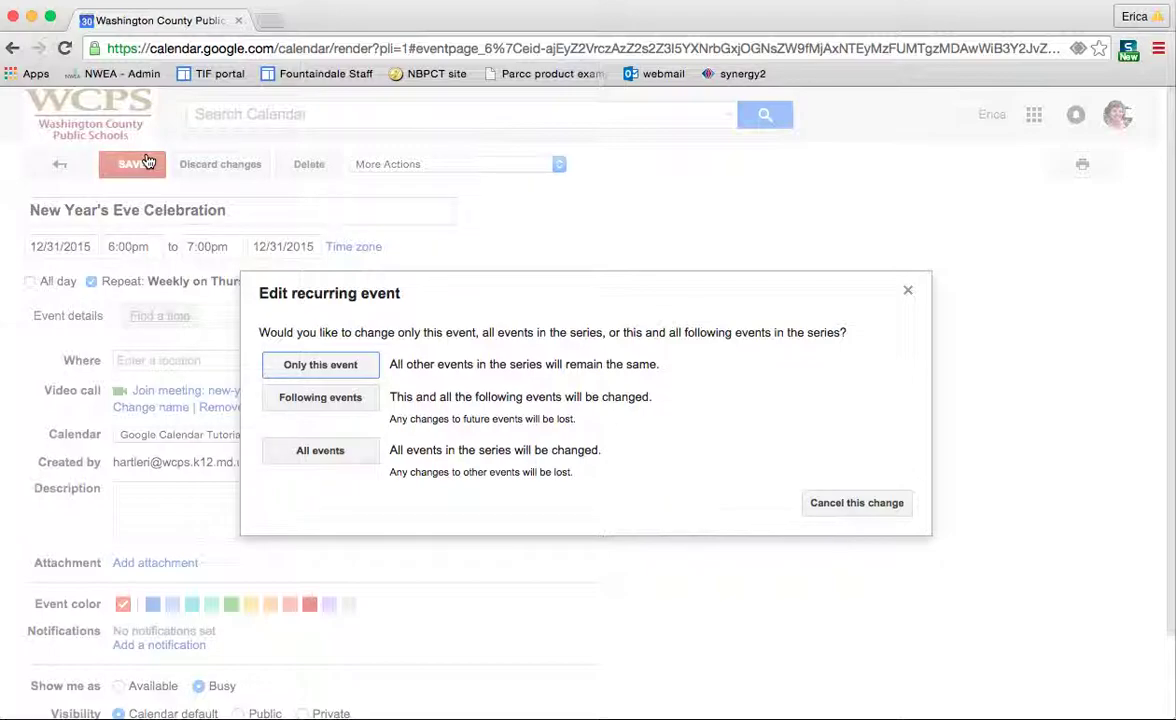
drag(463, 297, 562, 238)
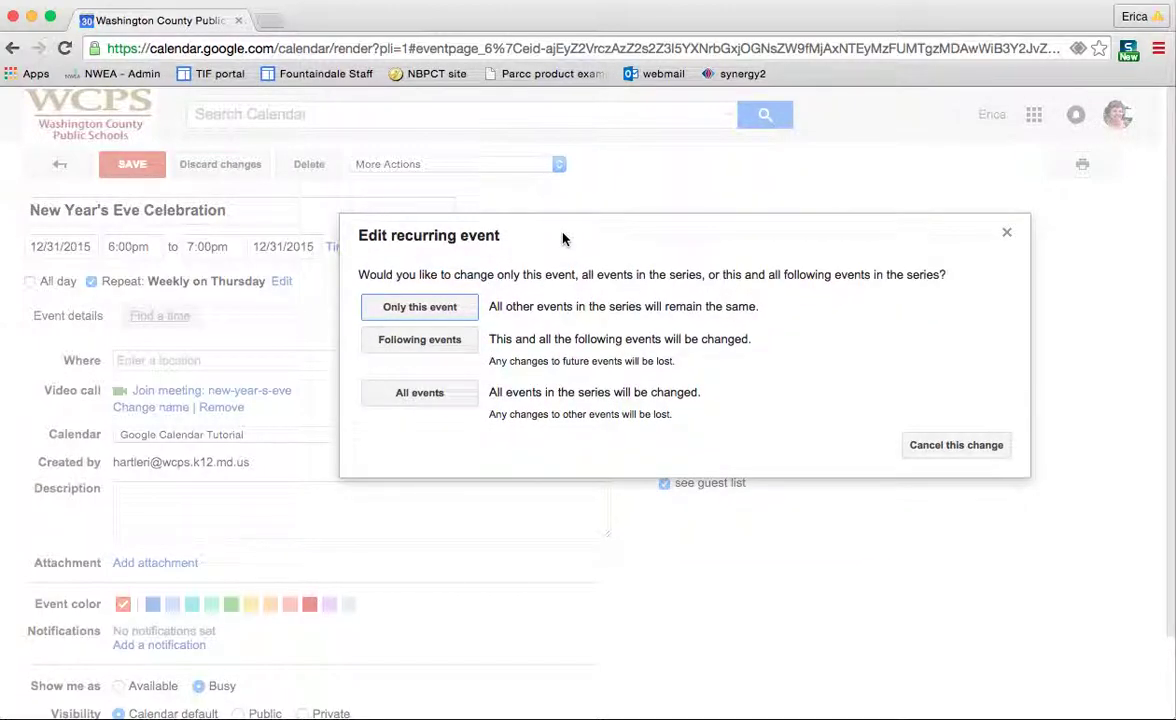
click(421, 393)
scroll(735, 568, down, 1)
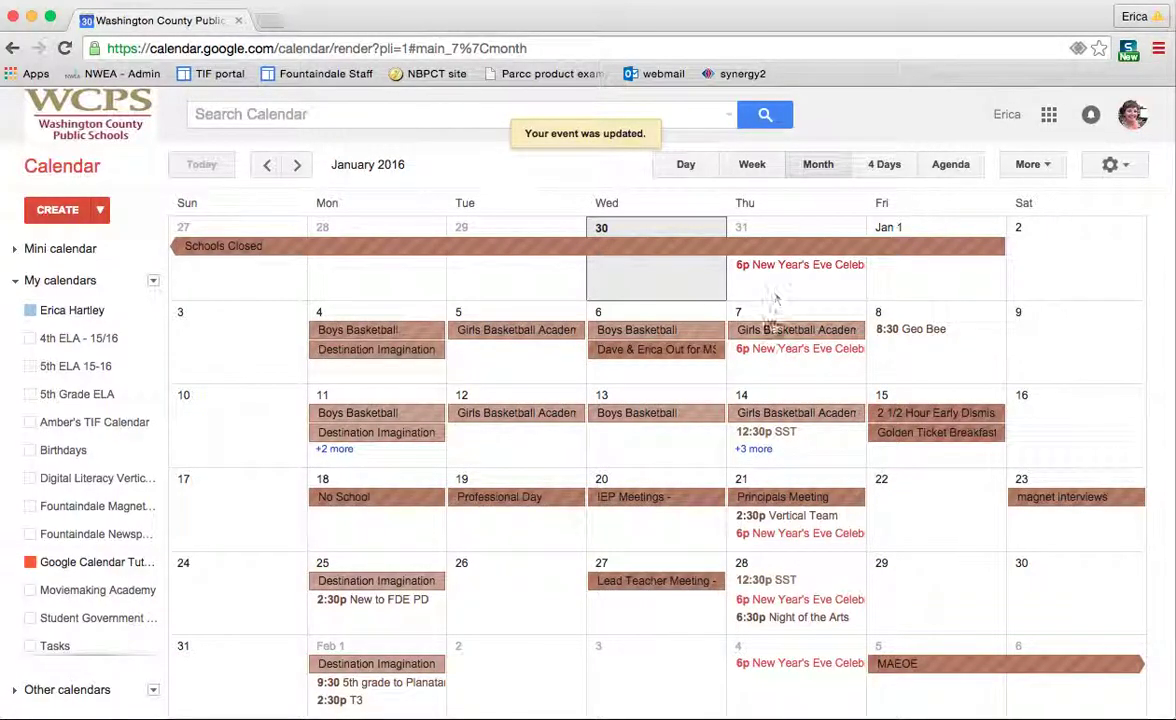
Step: Uncheck Repeat on the Dec 31 New Year's Eve Celebration and save it as a one-time event
scroll(773, 550, down, 1)
scroll(773, 550, up, 2)
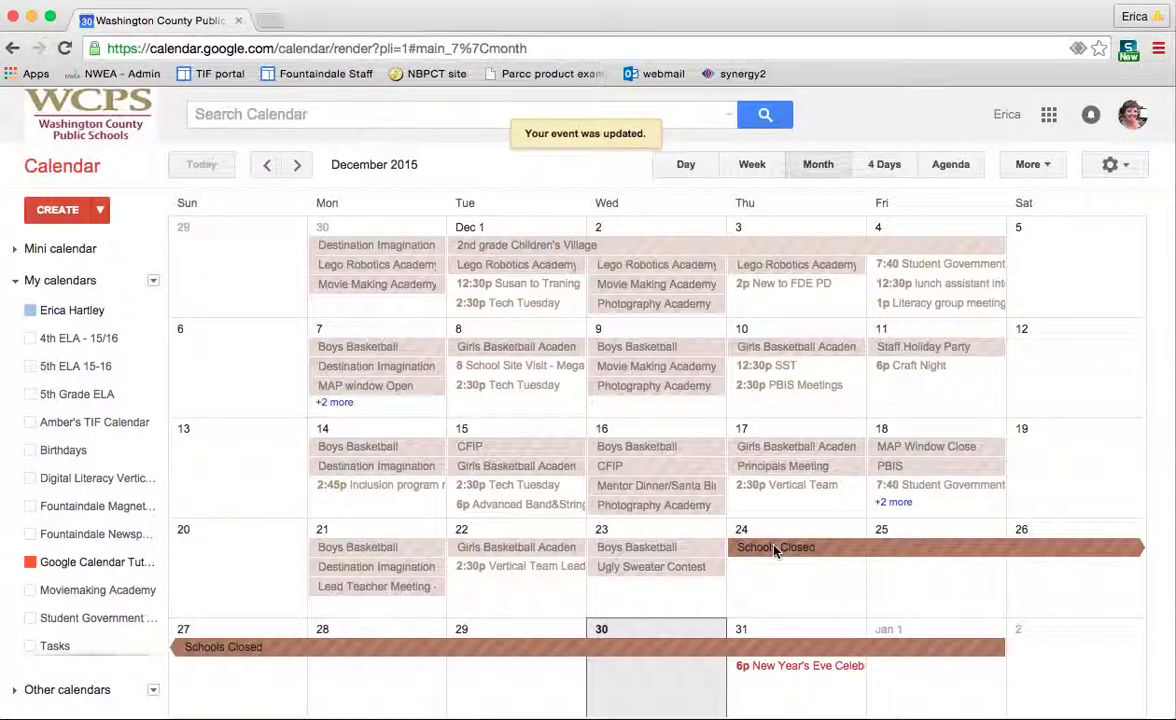
click(752, 664)
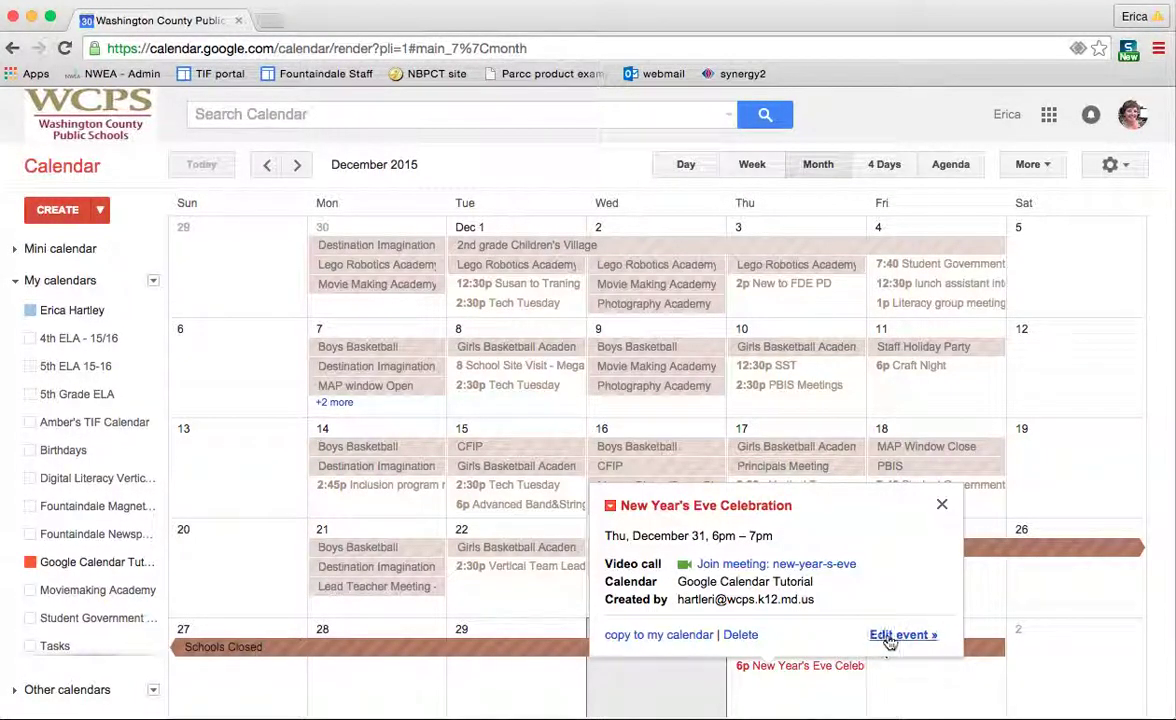
click(889, 637)
click(89, 284)
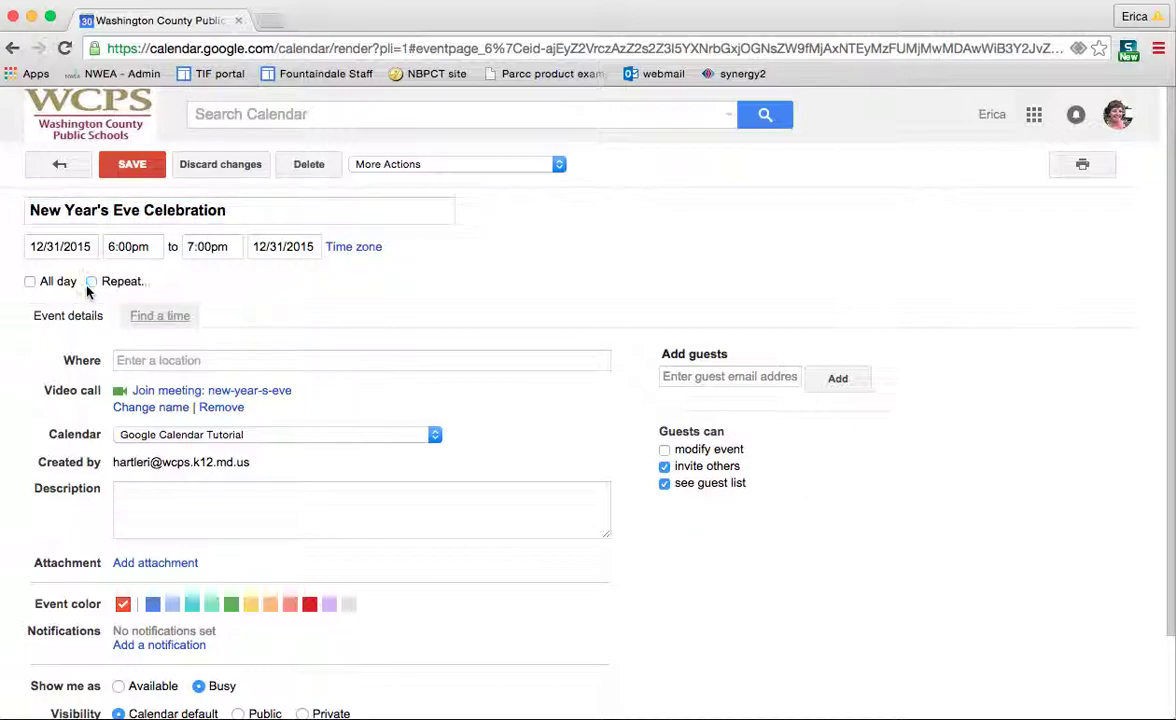
click(132, 164)
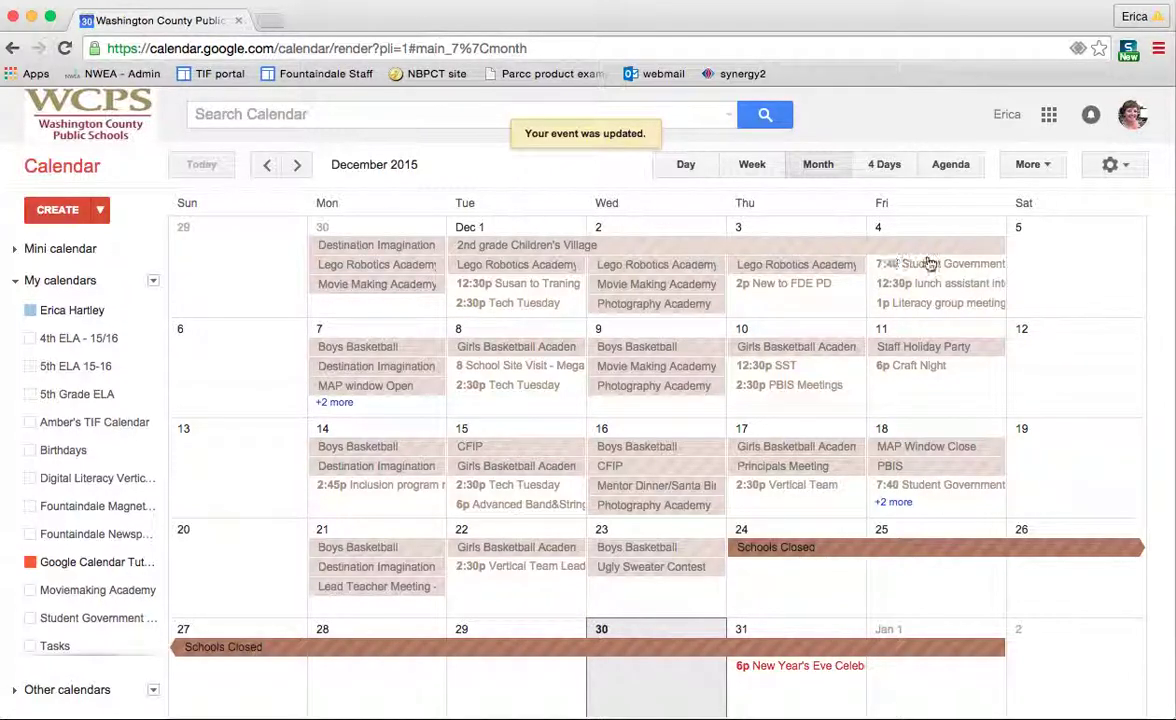
click(395, 119)
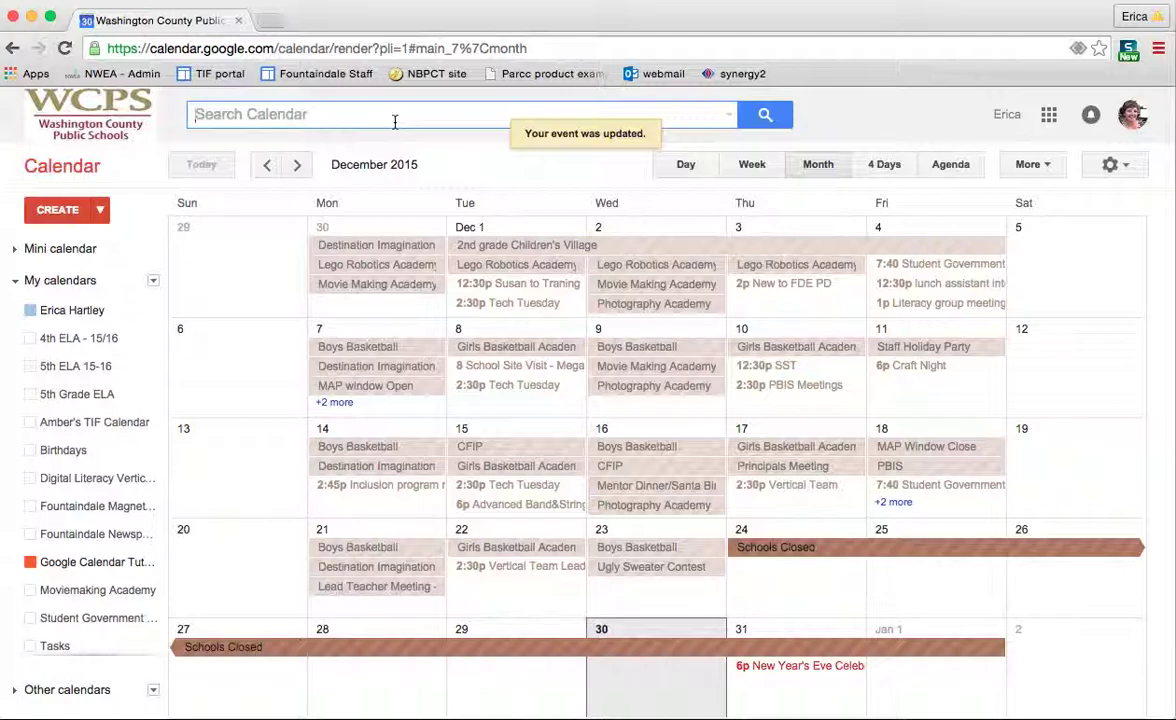
Step: Search the calendar for 'cfip' to list its 22 matching events
text(cfip)
key(Return)
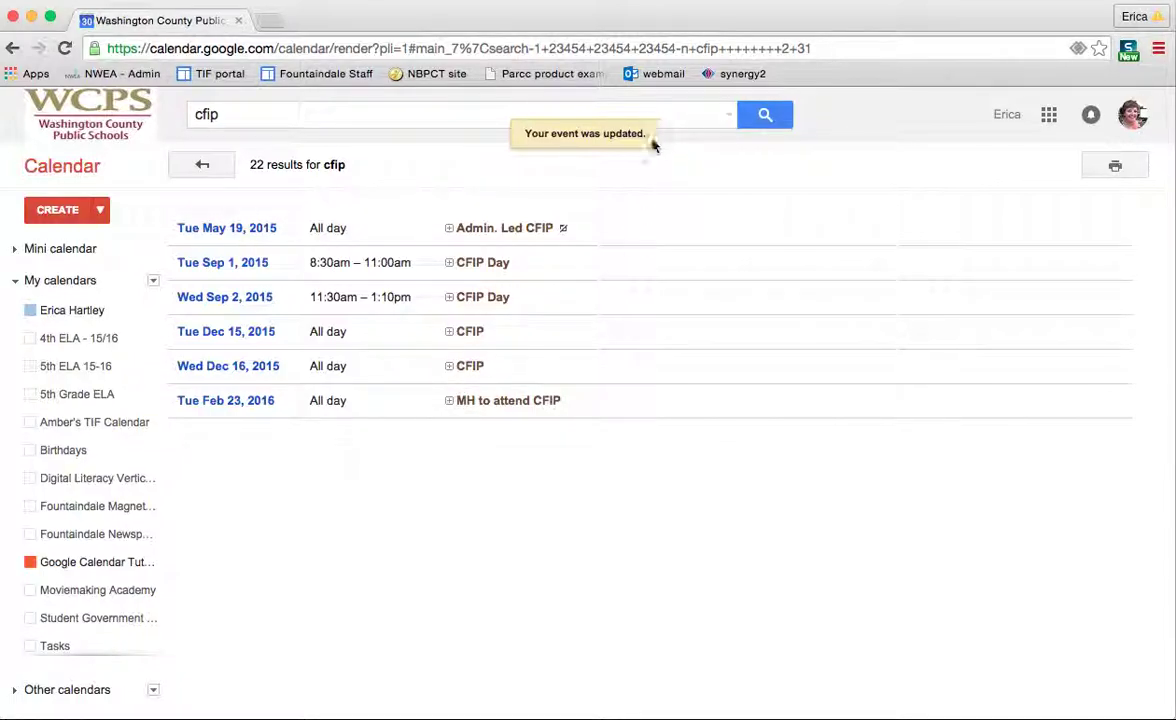
Step: Return to the December 2015 month view and cancel the Enable Google Calendar Offline prompt
click(203, 164)
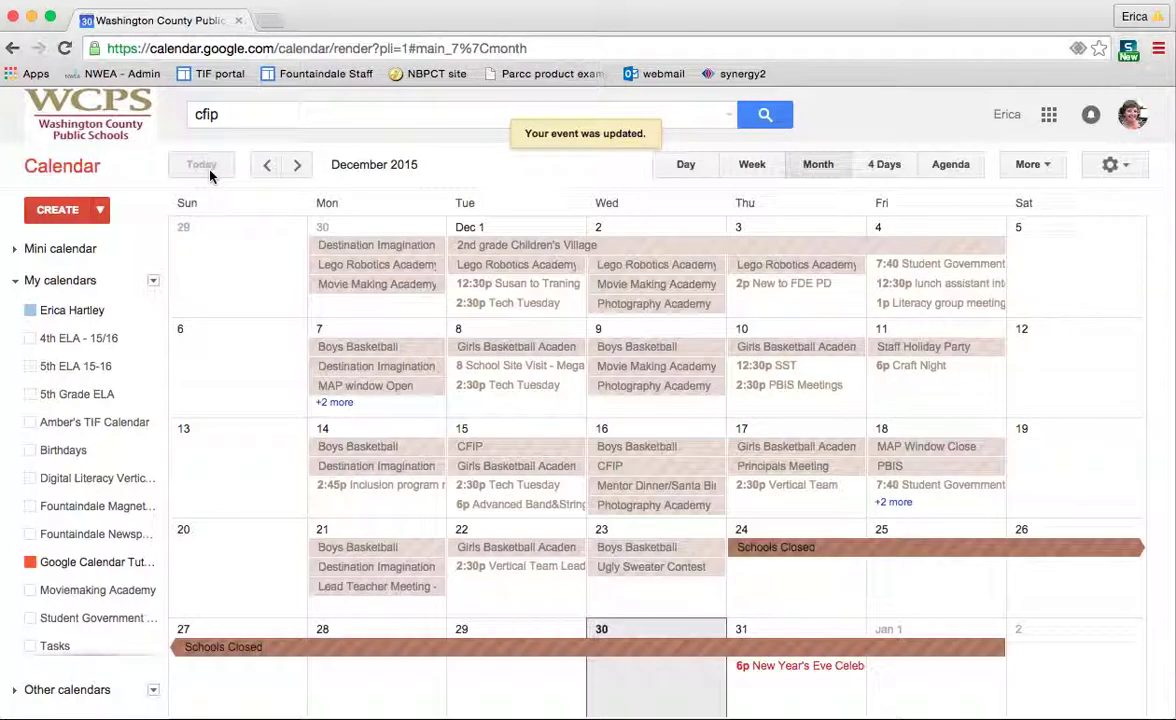
click(1042, 165)
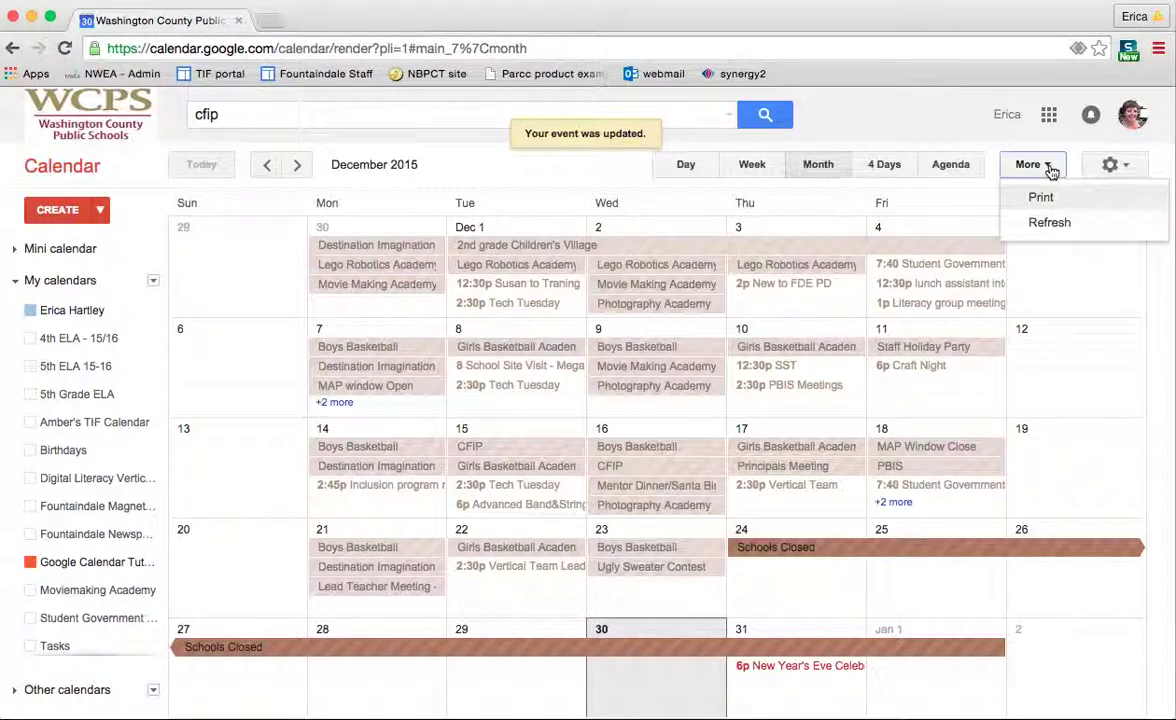
click(1113, 166)
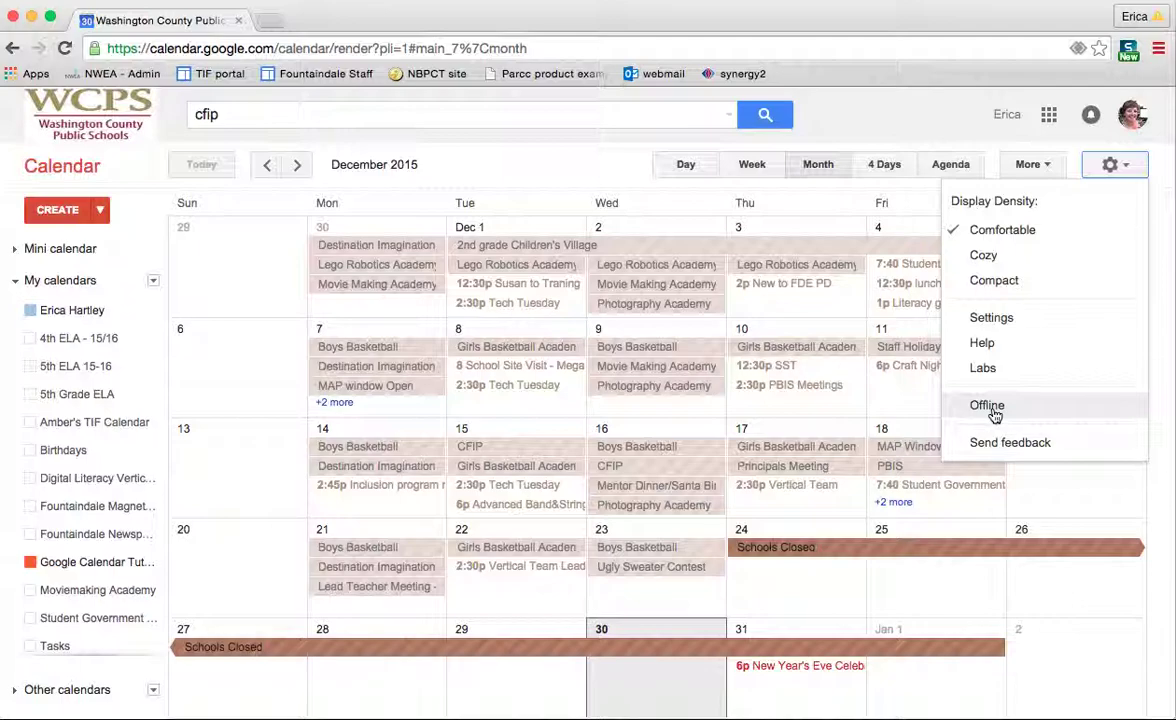
click(987, 406)
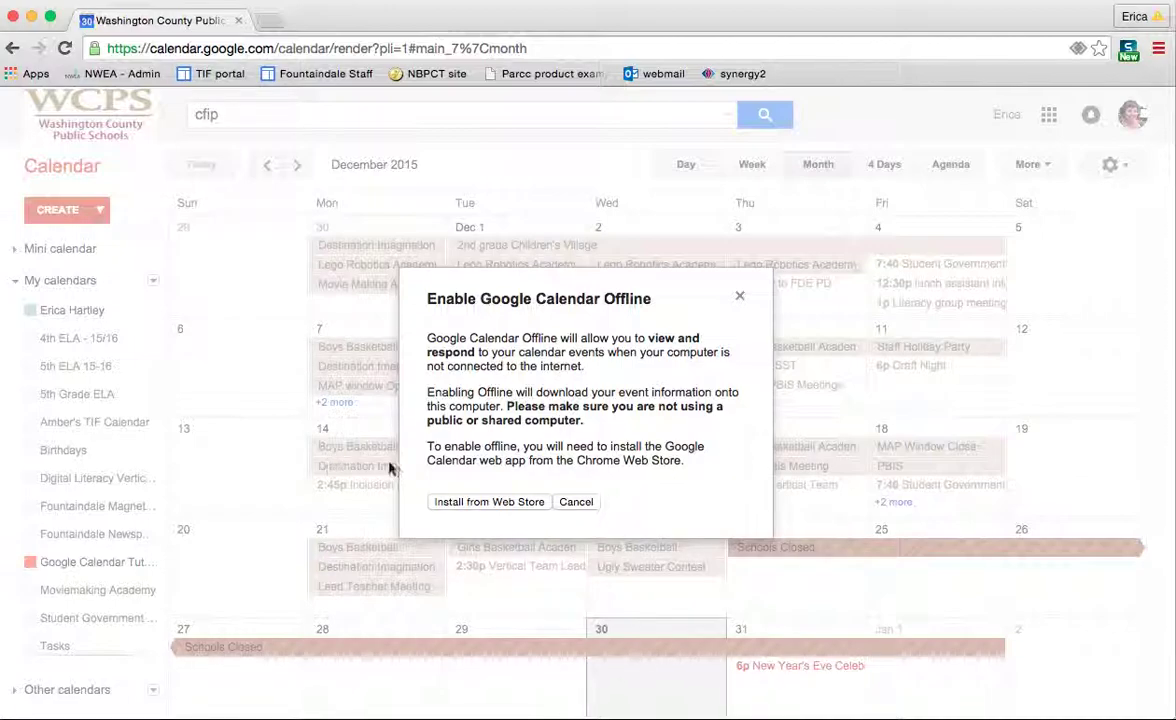
click(580, 502)
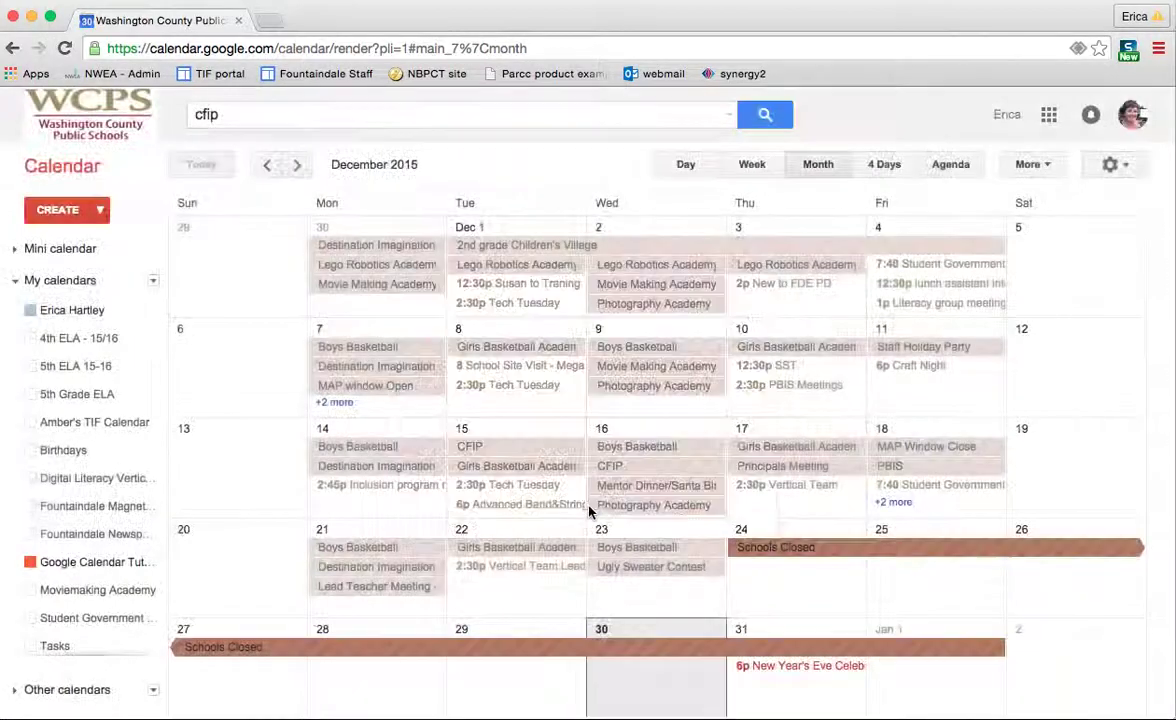
click(1113, 165)
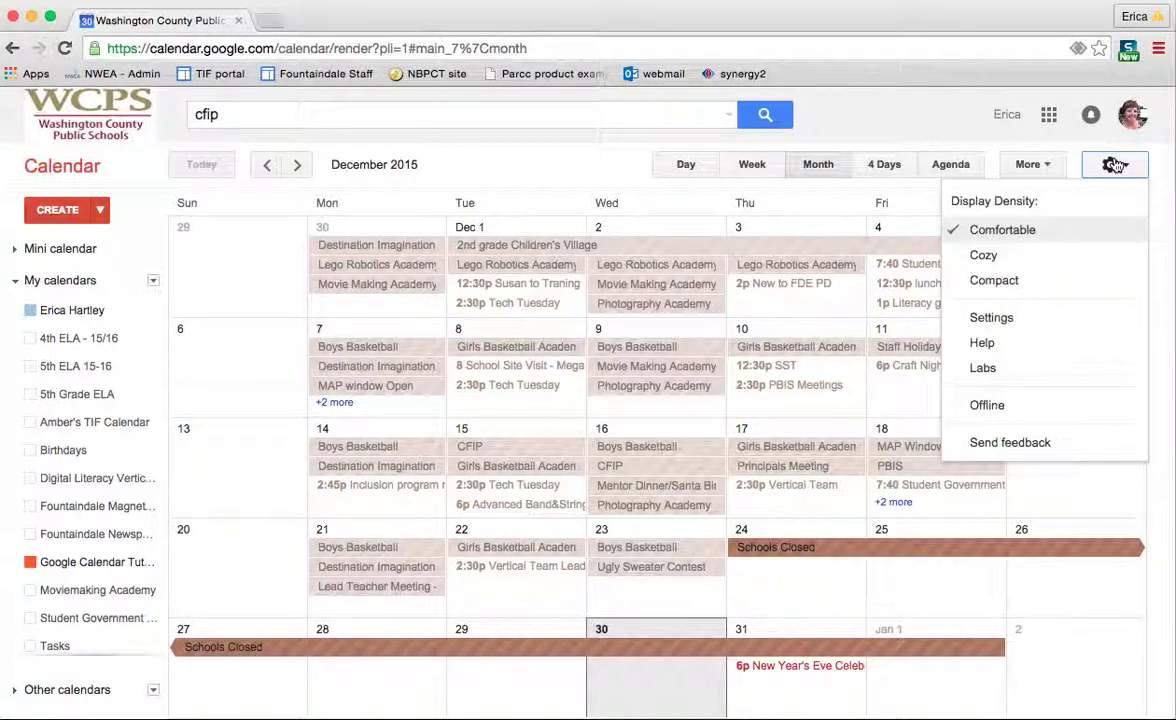
click(1040, 166)
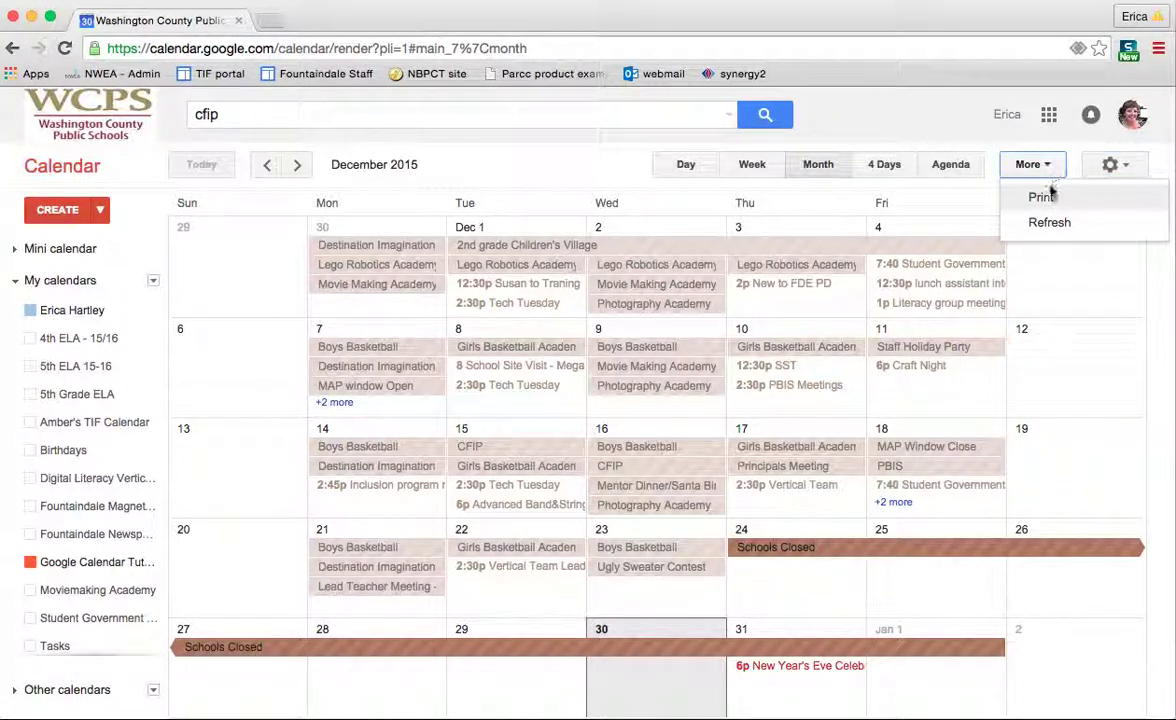
Step: Preview the month printout, then switch to Agenda and cancel its print preview
click(1046, 196)
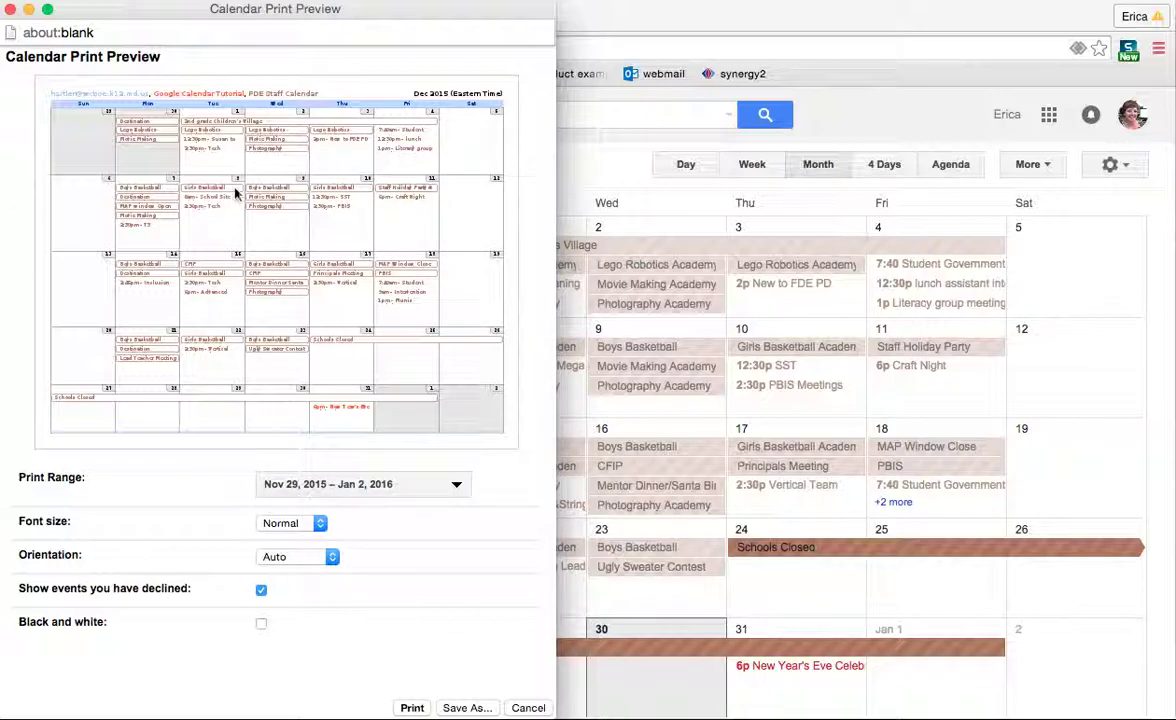
click(10, 9)
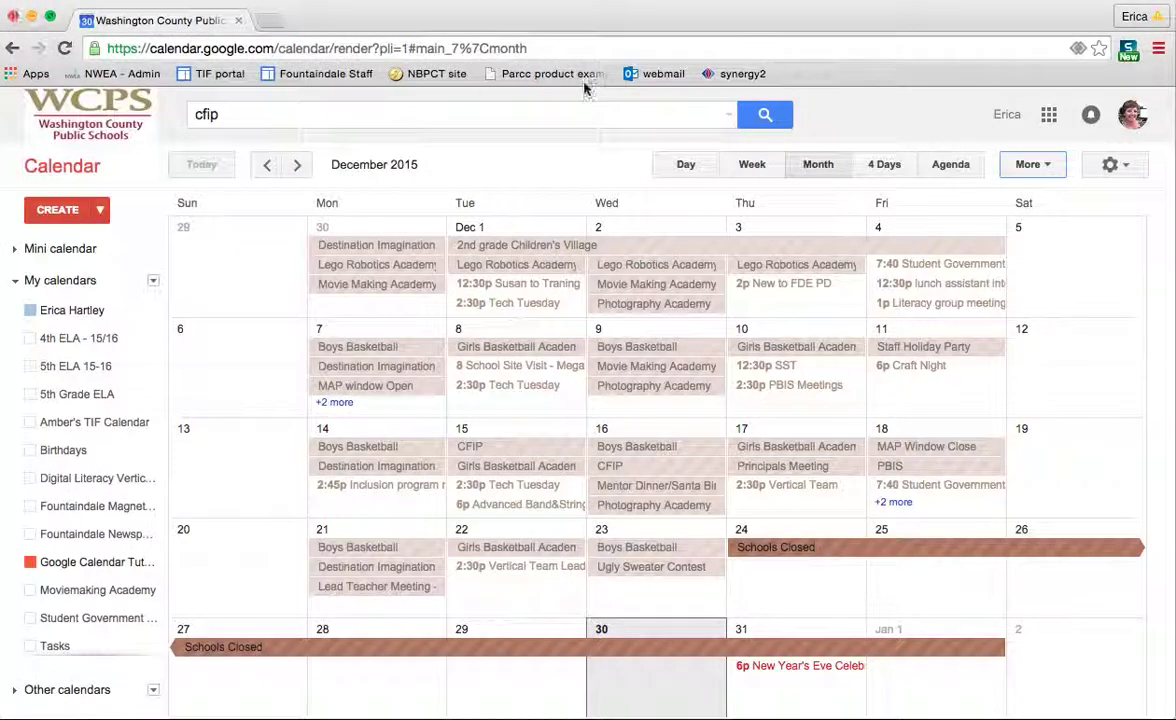
click(942, 165)
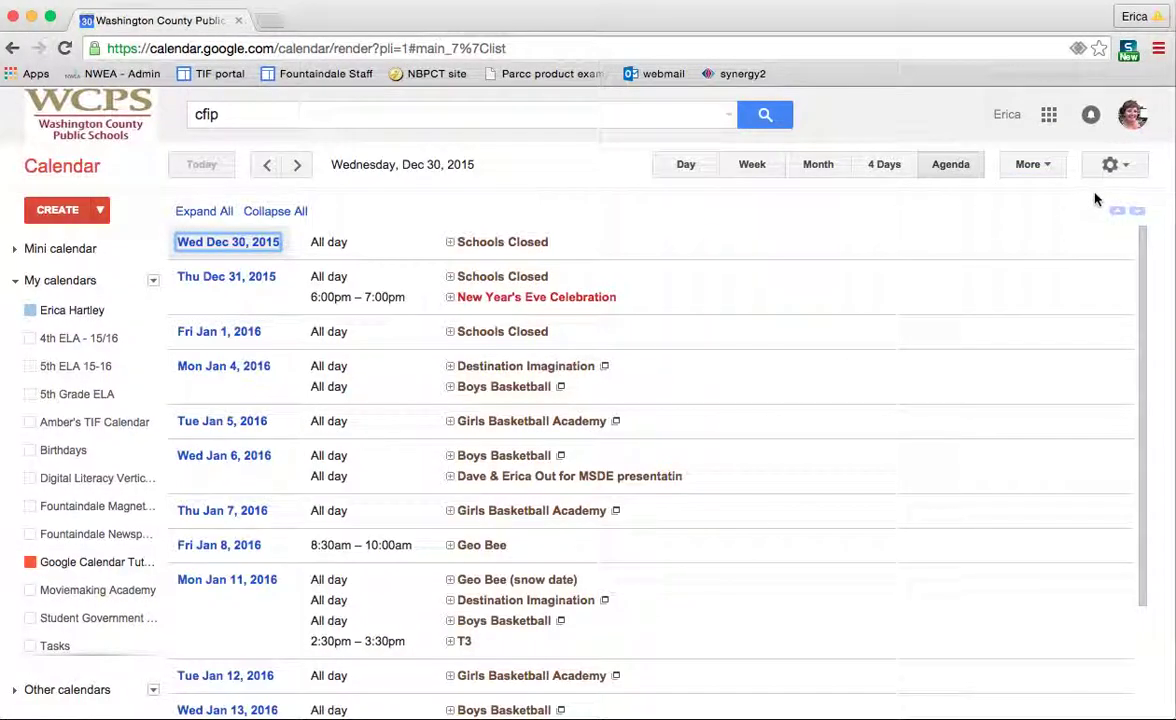
click(1116, 166)
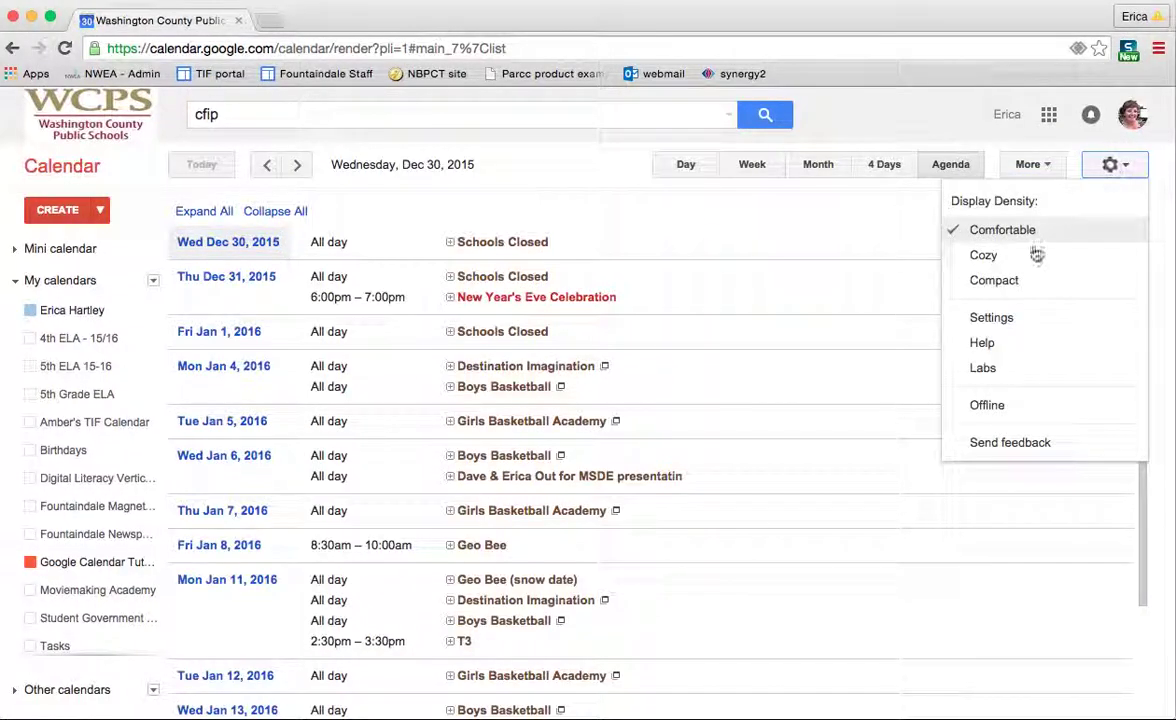
click(1045, 168)
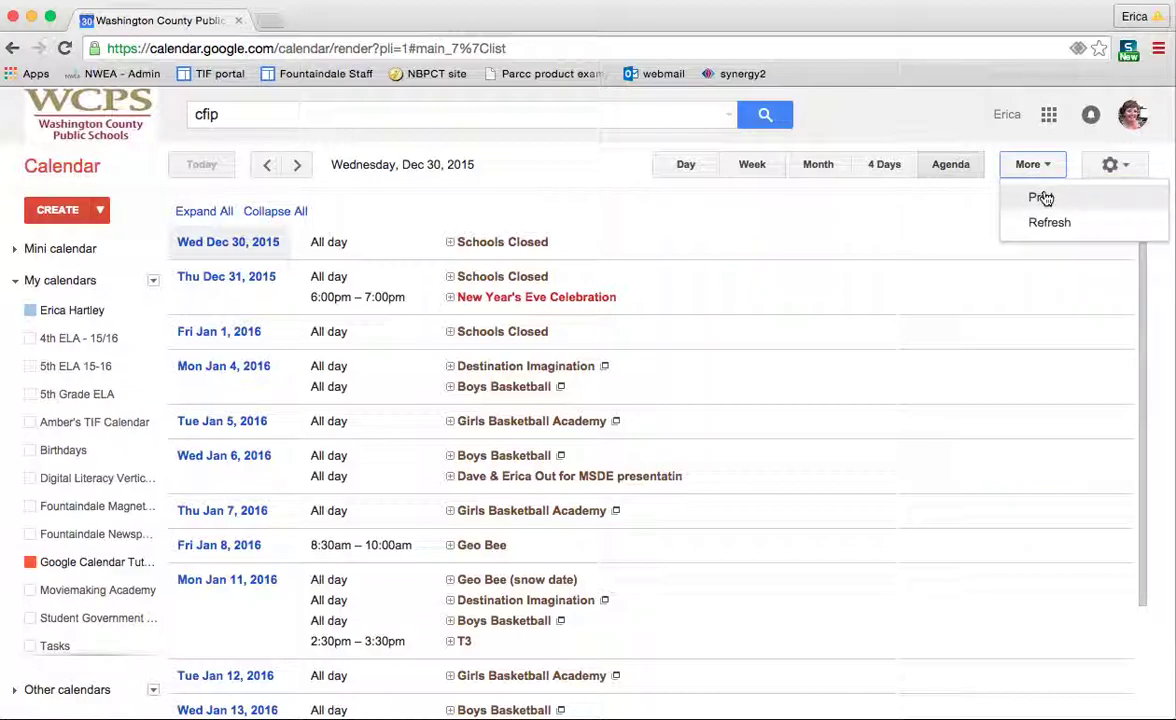
click(1042, 197)
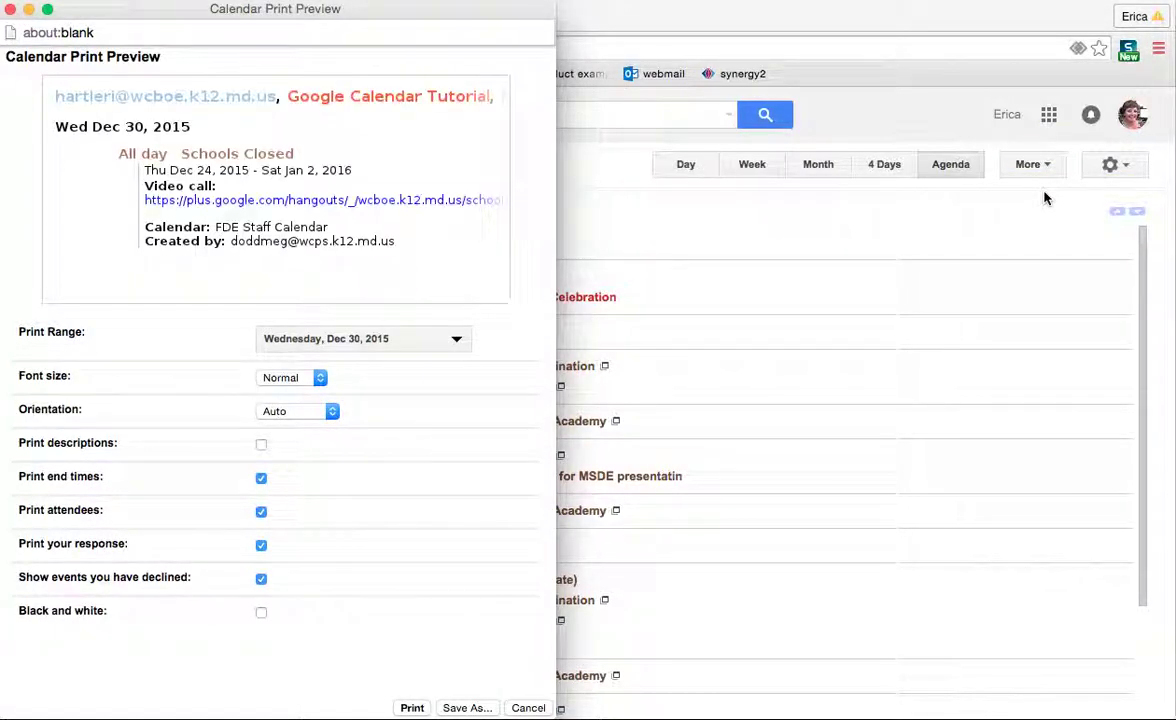
click(528, 708)
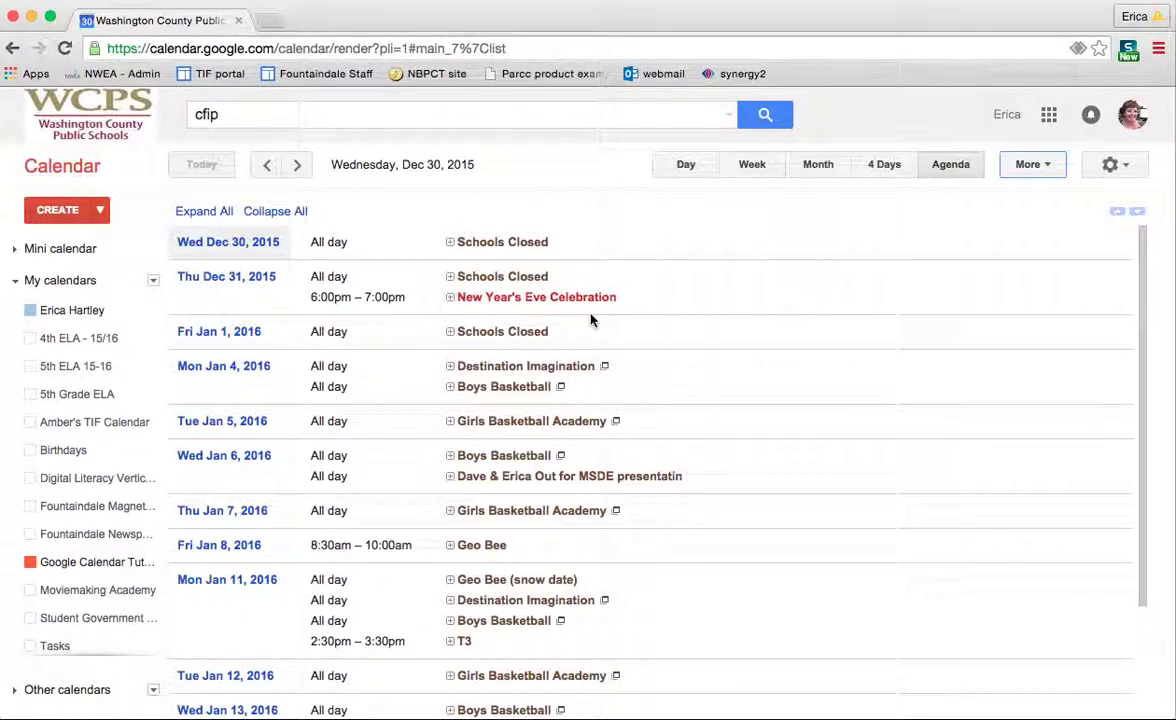